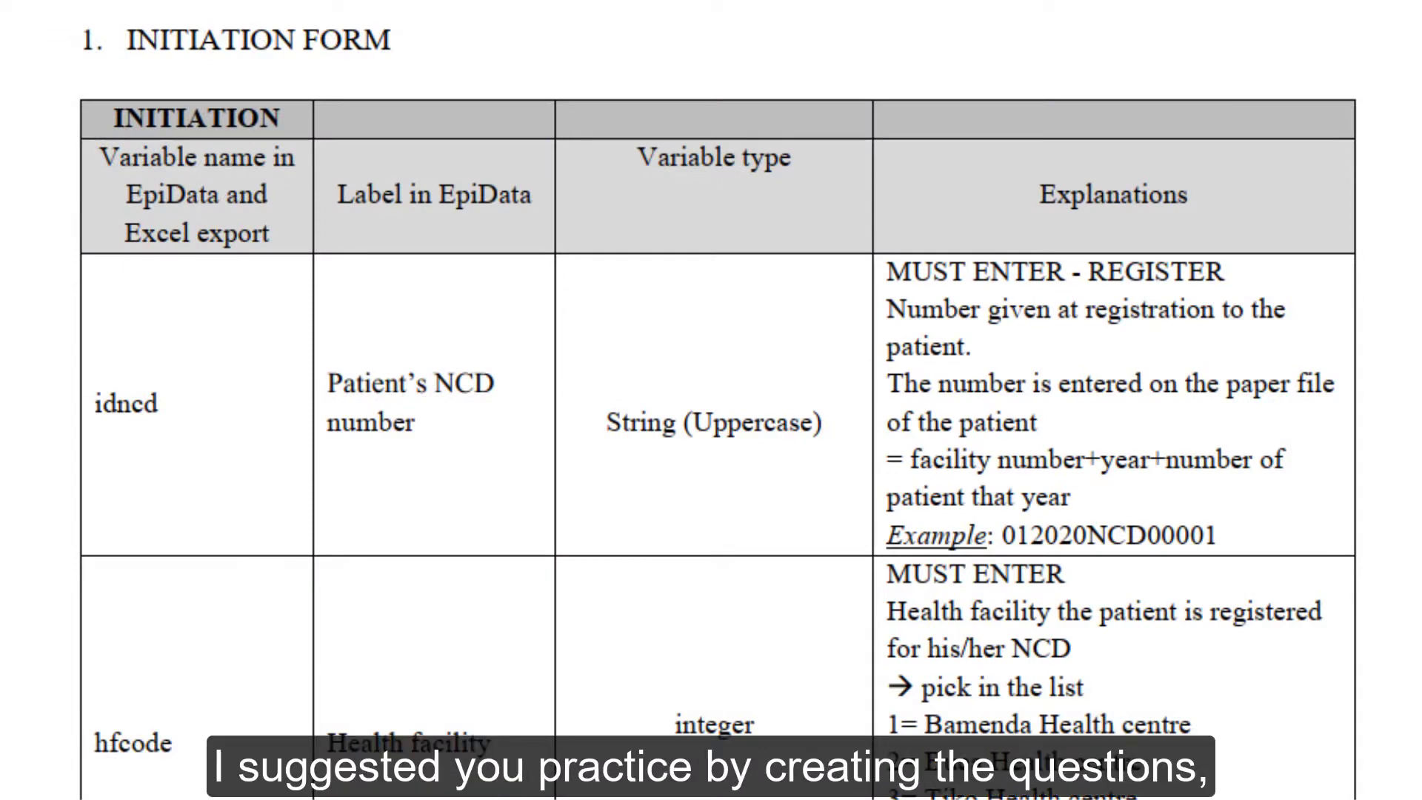
- Read through the codebook's Initiation form and Demographics variable tables, including names, labels, types and explanations
{"action": "scroll", "coordinate": [717, 400], "scroll_direction": "down", "scroll_amount": 6}
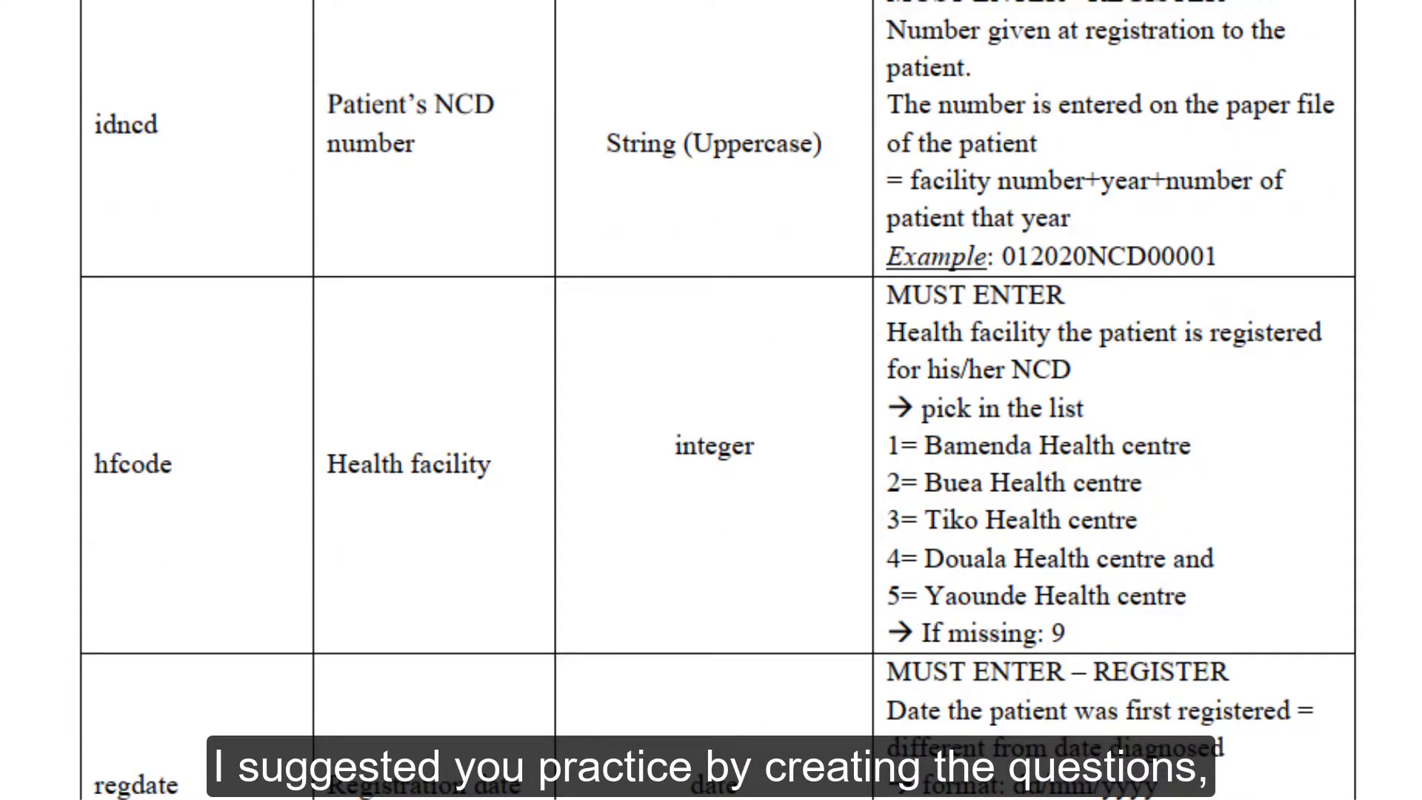
{"action": "scroll", "coordinate": [716, 400], "scroll_direction": "down", "scroll_amount": 12}
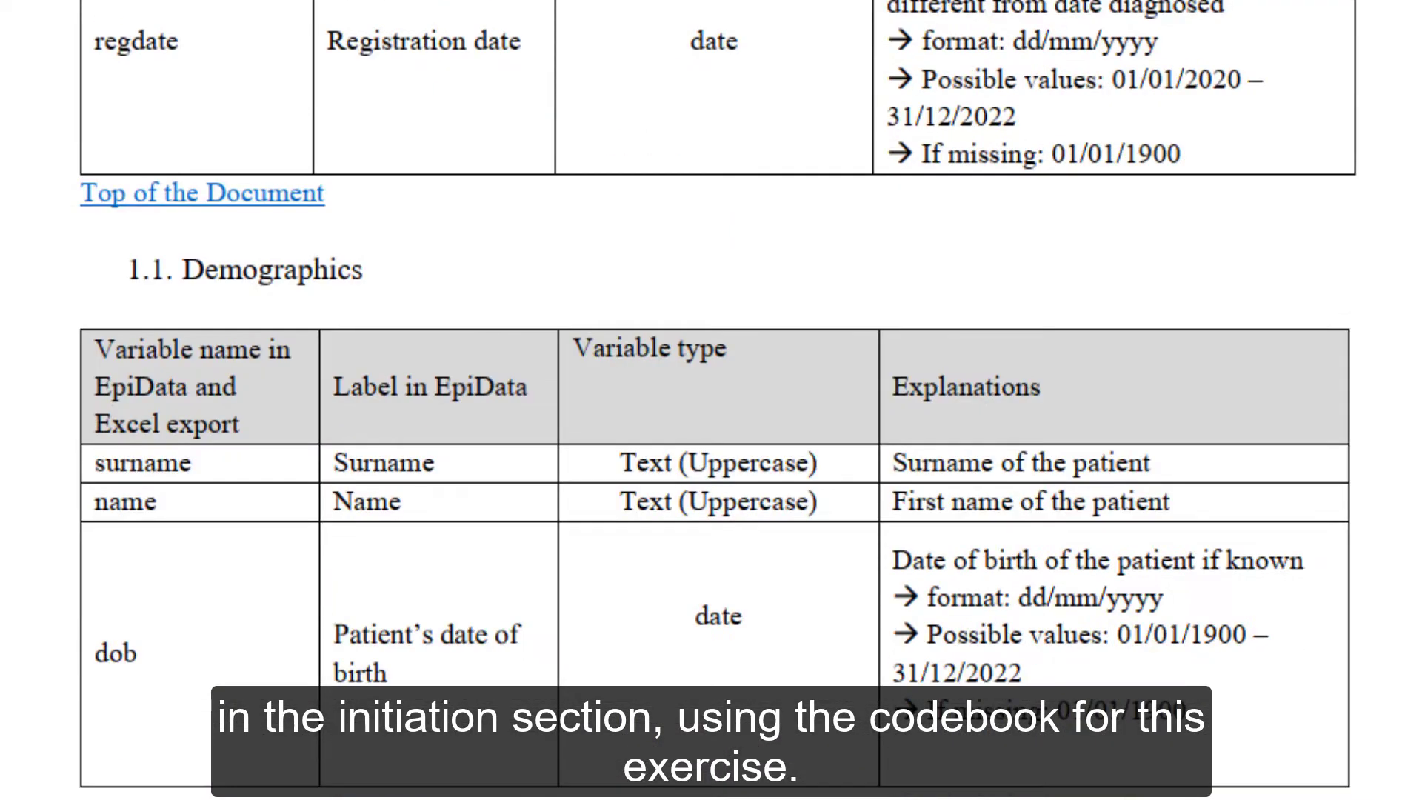
{"action": "scroll", "coordinate": [717, 400], "scroll_direction": "down", "scroll_amount": 9}
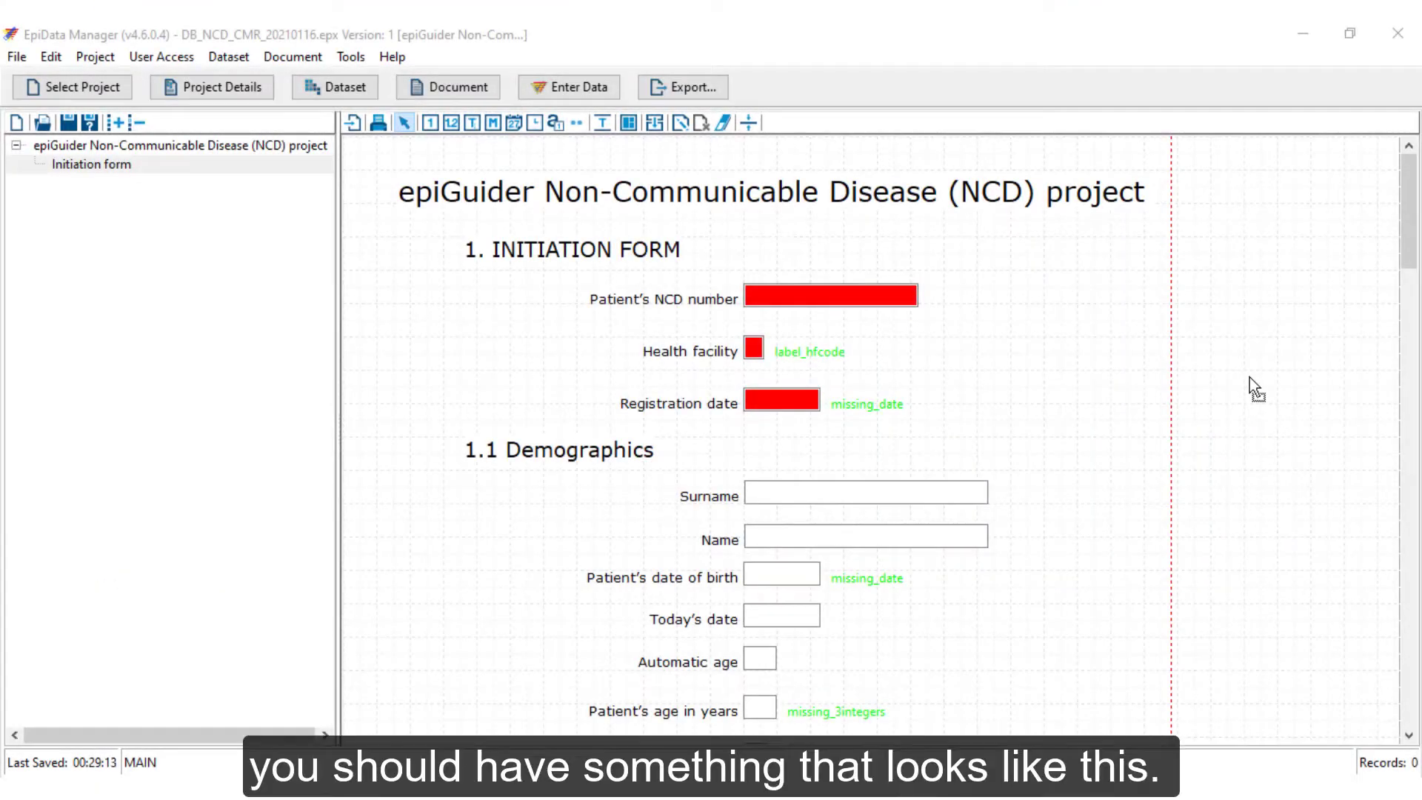
- Switch to EpiData Manager and examine the Initiation form's questions, from patient registration through the medication for hypertension section
{"action": "scroll", "coordinate": [1250, 376], "scroll_direction": "down", "scroll_amount": 2}
{"action": "scroll", "coordinate": [1249, 376], "scroll_direction": "down", "scroll_amount": 2}
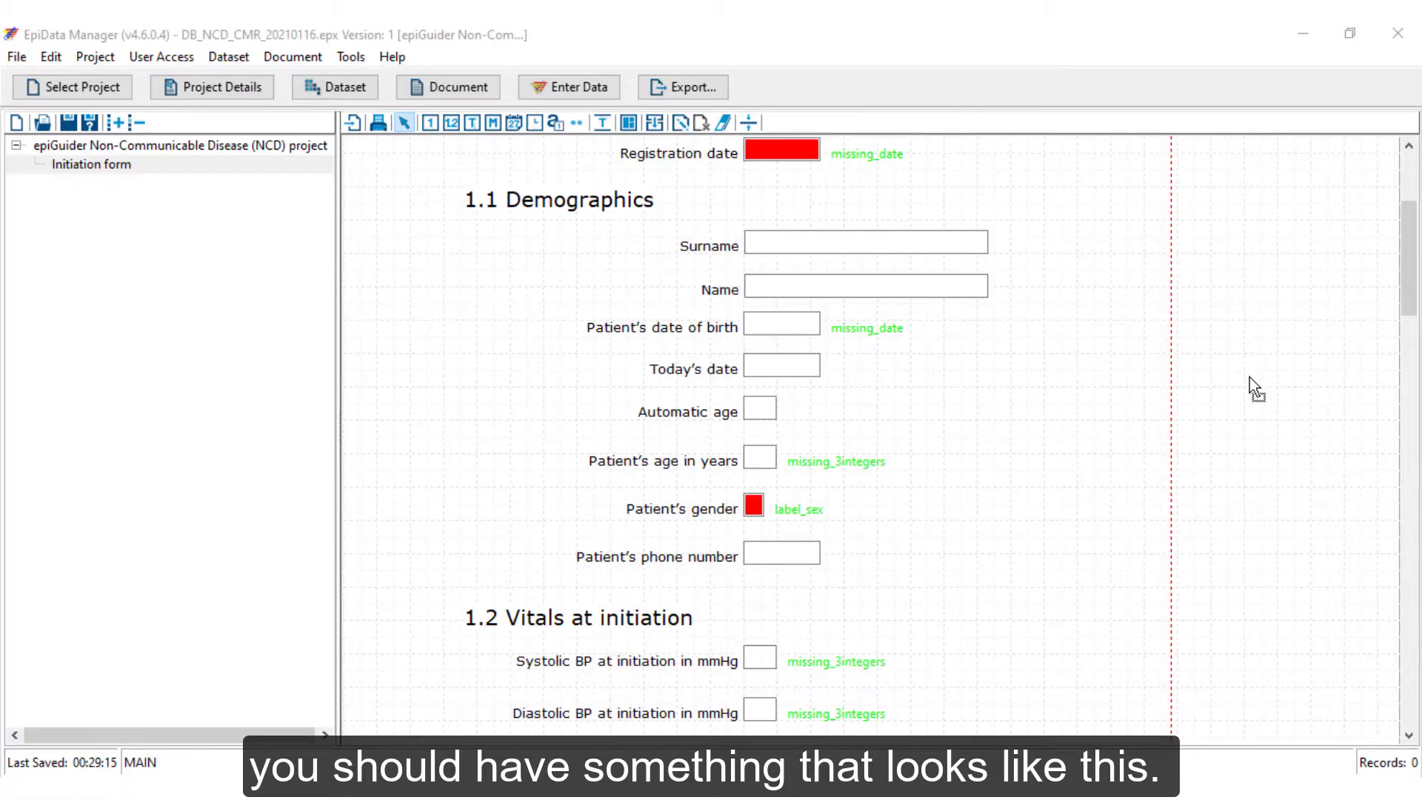
{"action": "scroll", "coordinate": [1249, 377], "scroll_direction": "down", "scroll_amount": 2}
{"action": "scroll", "coordinate": [1250, 376], "scroll_direction": "down", "scroll_amount": 2}
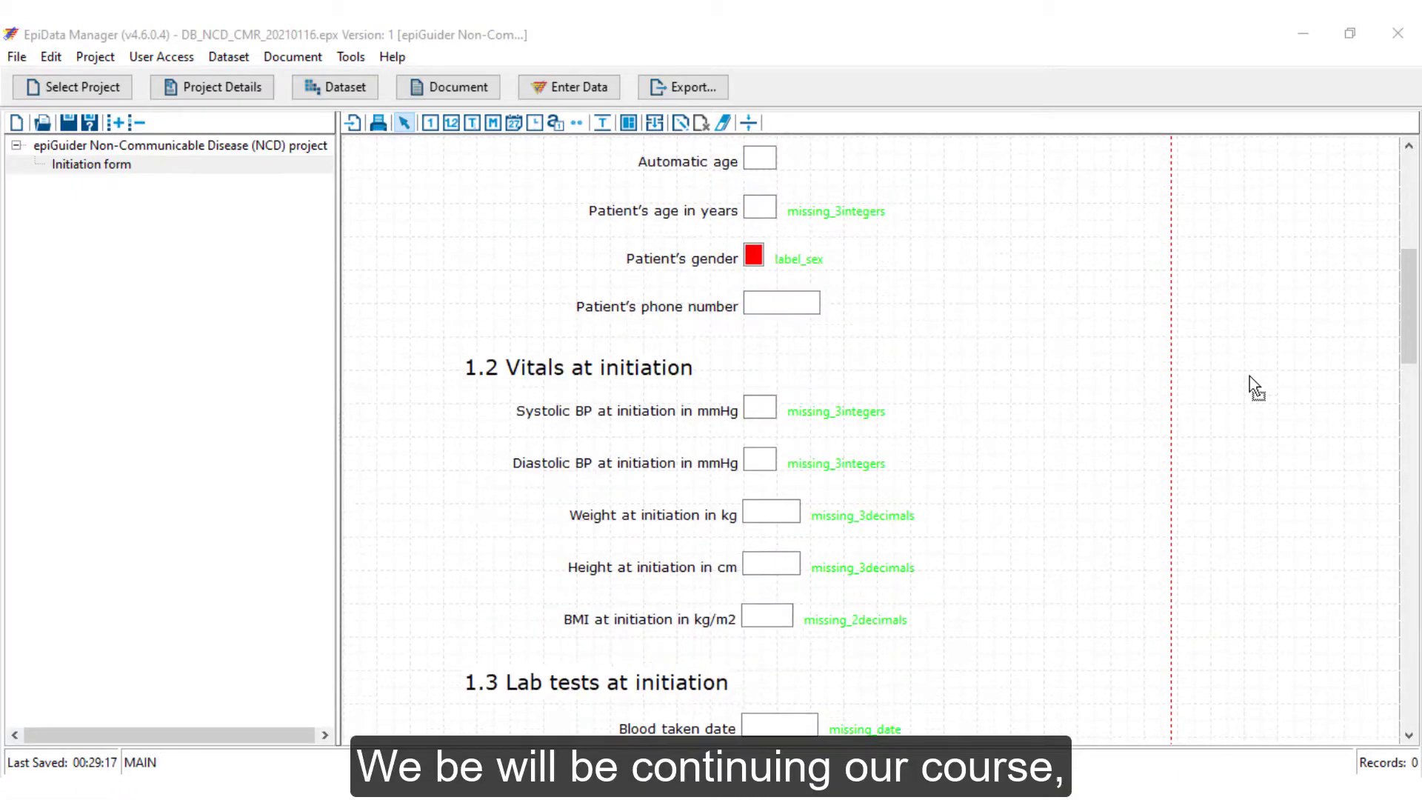
{"action": "scroll", "coordinate": [1250, 376], "scroll_direction": "down", "scroll_amount": 2}
{"action": "scroll", "coordinate": [1250, 377], "scroll_direction": "down", "scroll_amount": 6}
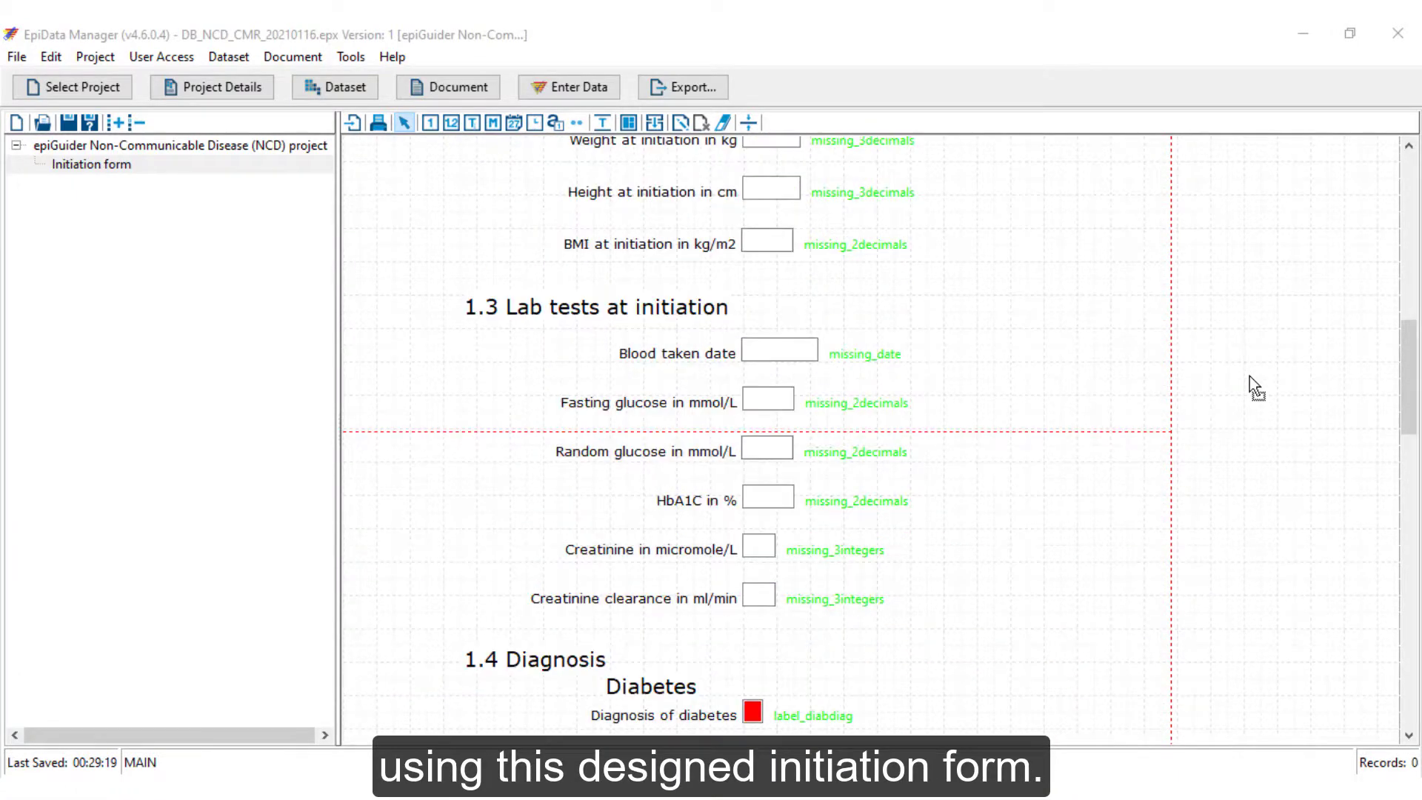
{"action": "scroll", "coordinate": [1250, 375], "scroll_direction": "down", "scroll_amount": 2}
{"action": "scroll", "coordinate": [1250, 376], "scroll_direction": "down", "scroll_amount": 4}
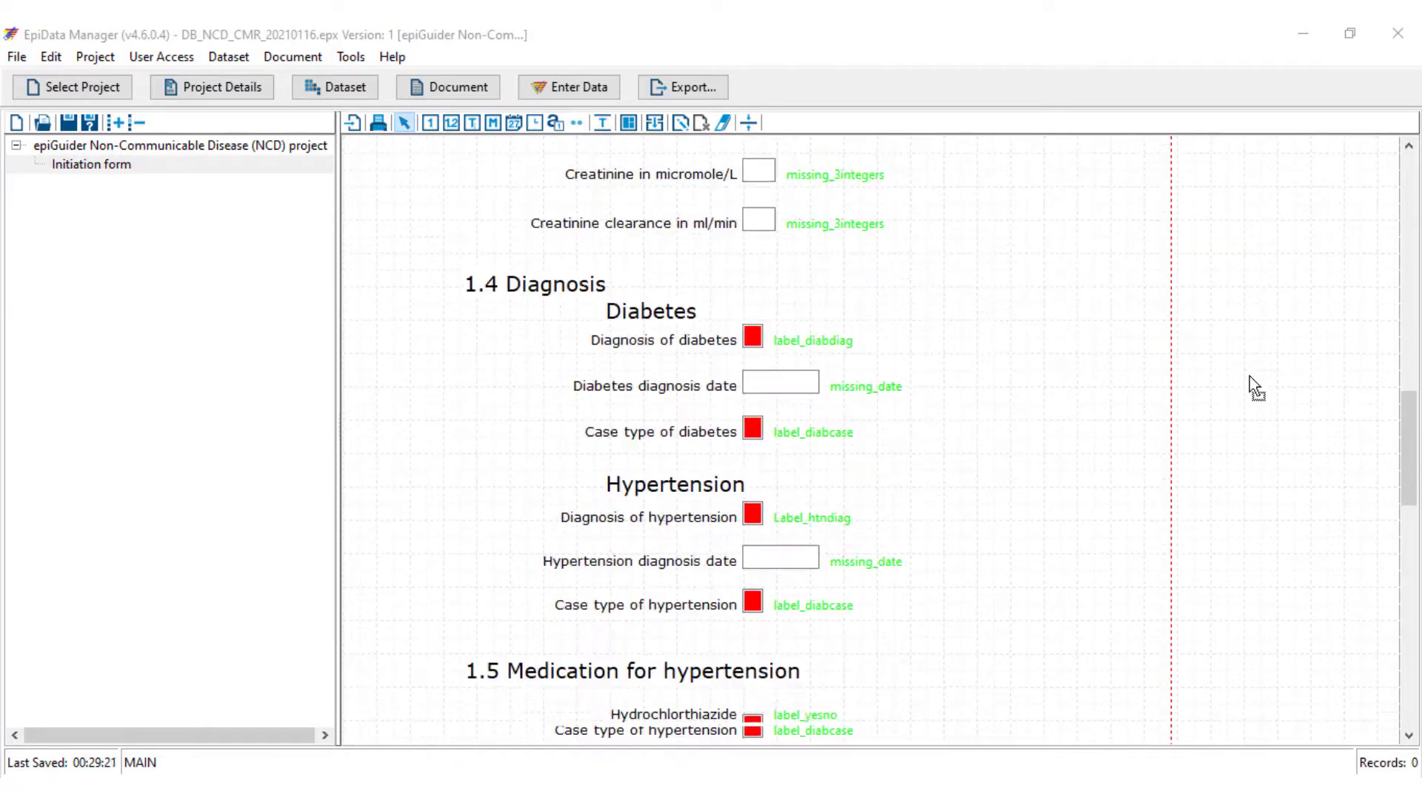
{"action": "scroll", "coordinate": [1250, 375], "scroll_direction": "down", "scroll_amount": 6}
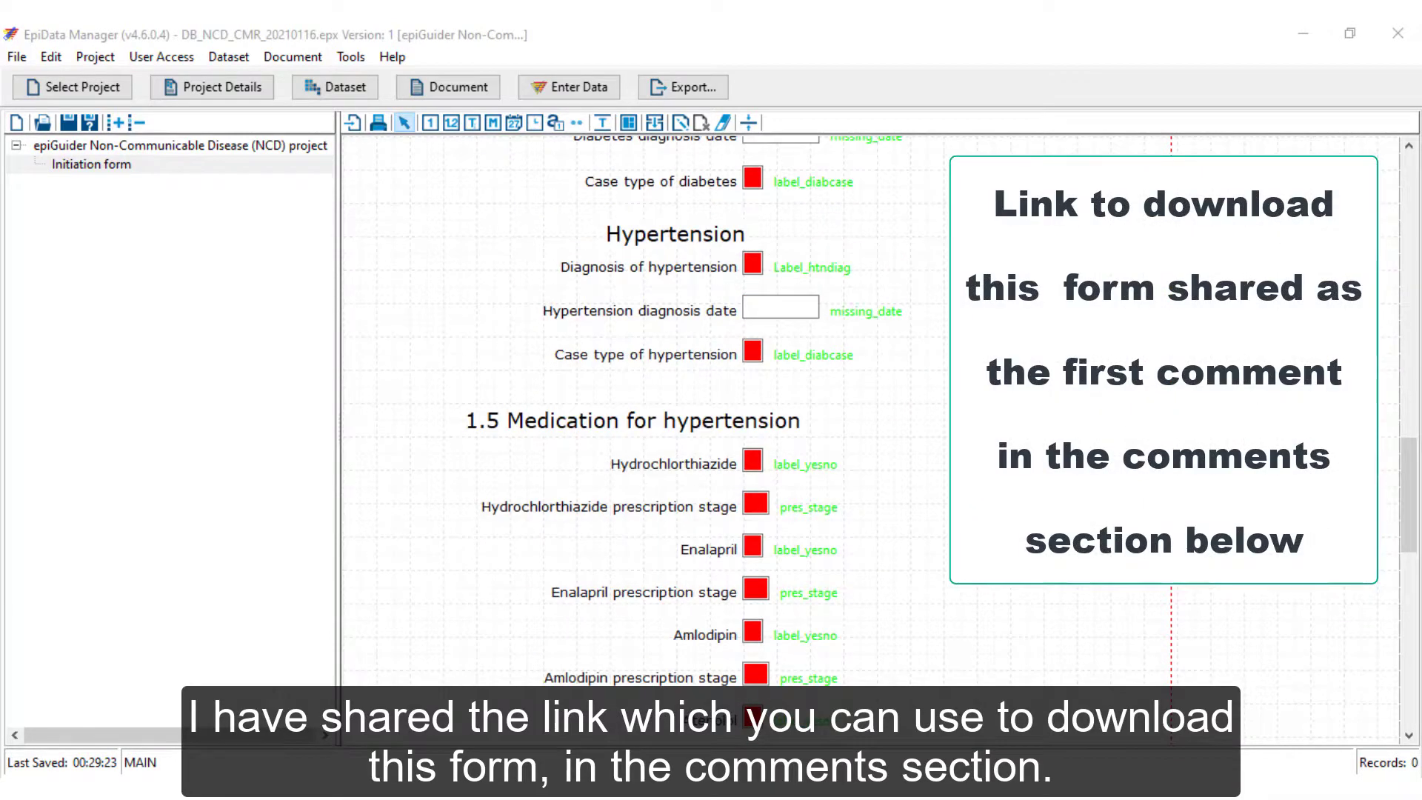
{"action": "scroll", "coordinate": [1168, 383], "scroll_direction": "down", "scroll_amount": 5}
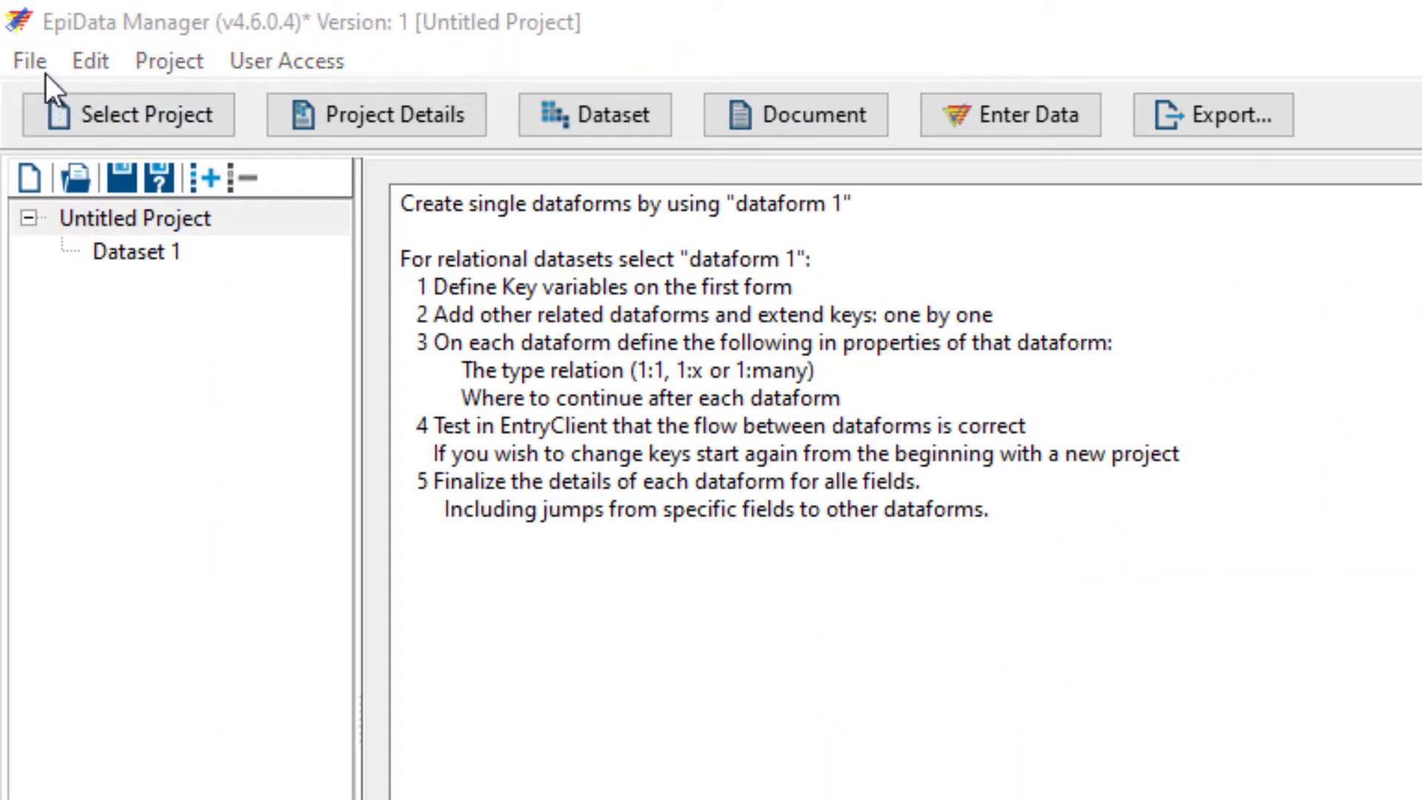
- Open the existing project file DB_NCD_CMR_20210116.epx
{"action": "left_click", "coordinate": [43, 62]}
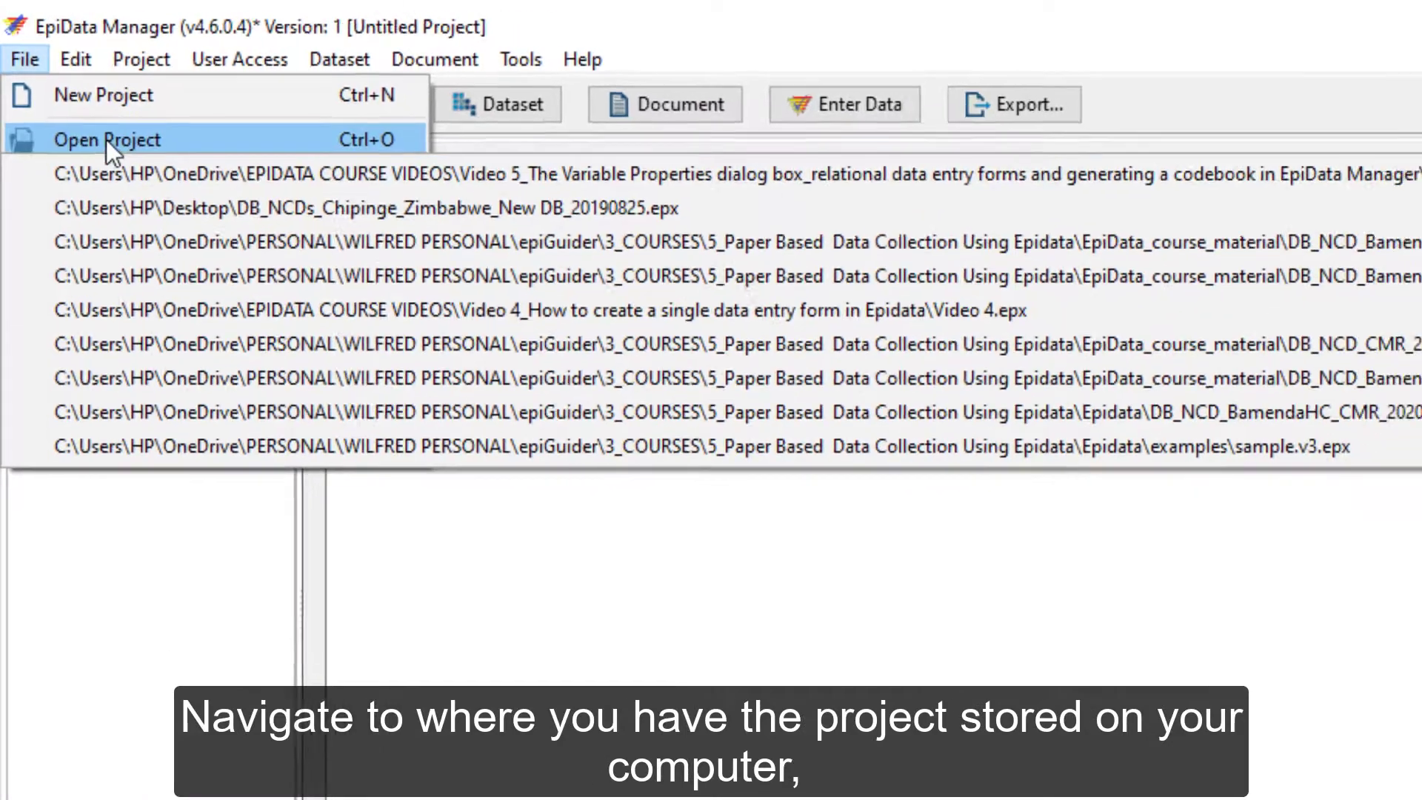
{"action": "left_click", "coordinate": [112, 157]}
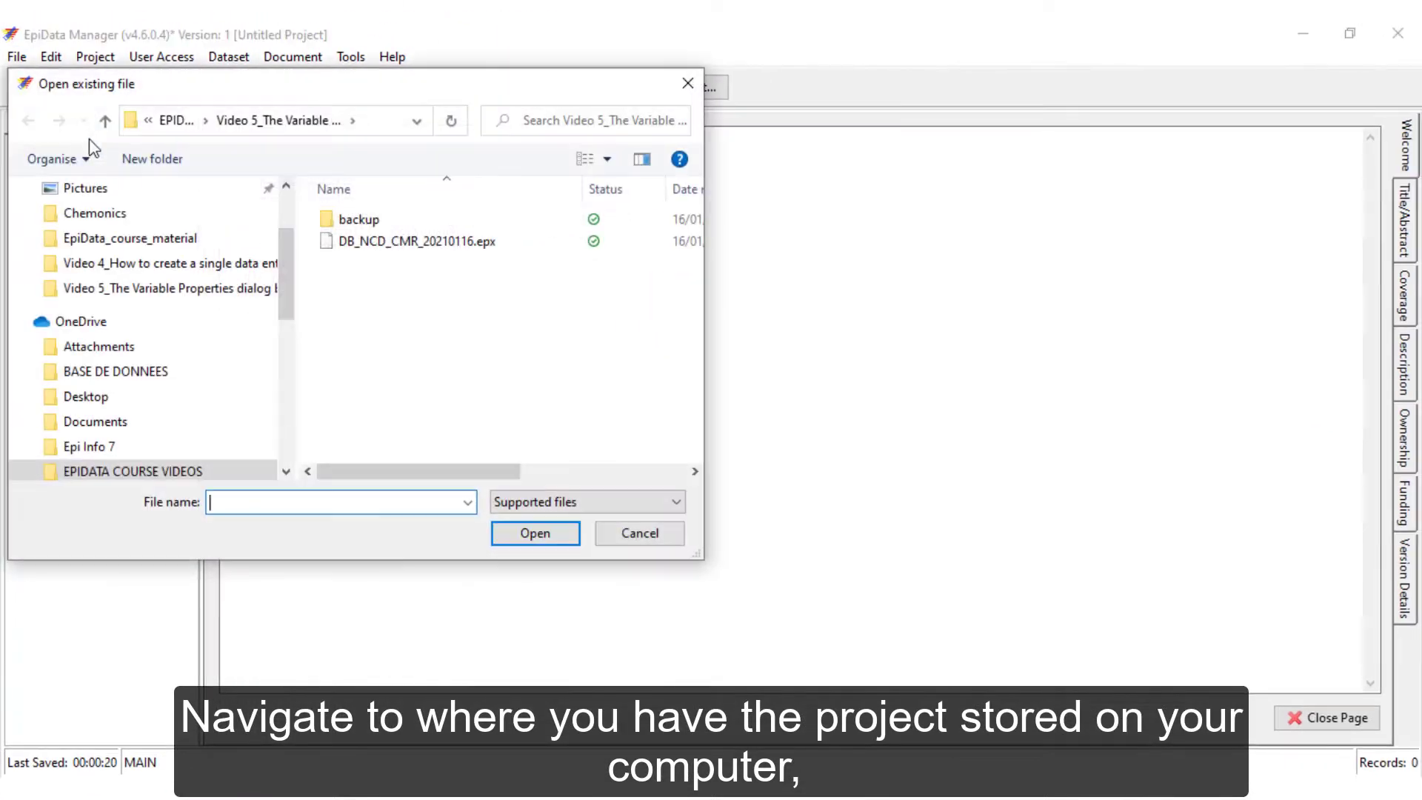
{"action": "left_click", "coordinate": [390, 244]}
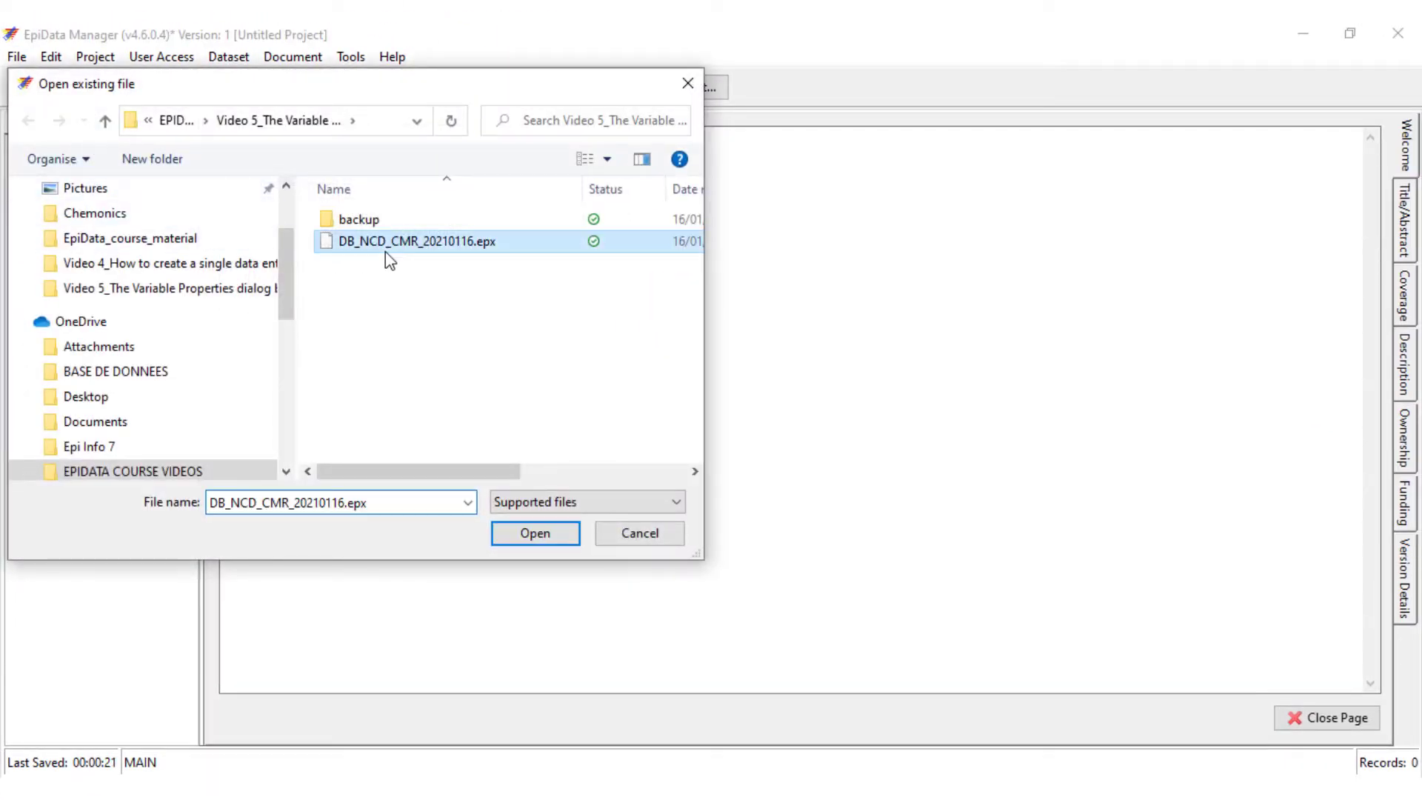
{"action": "left_click", "coordinate": [532, 534]}
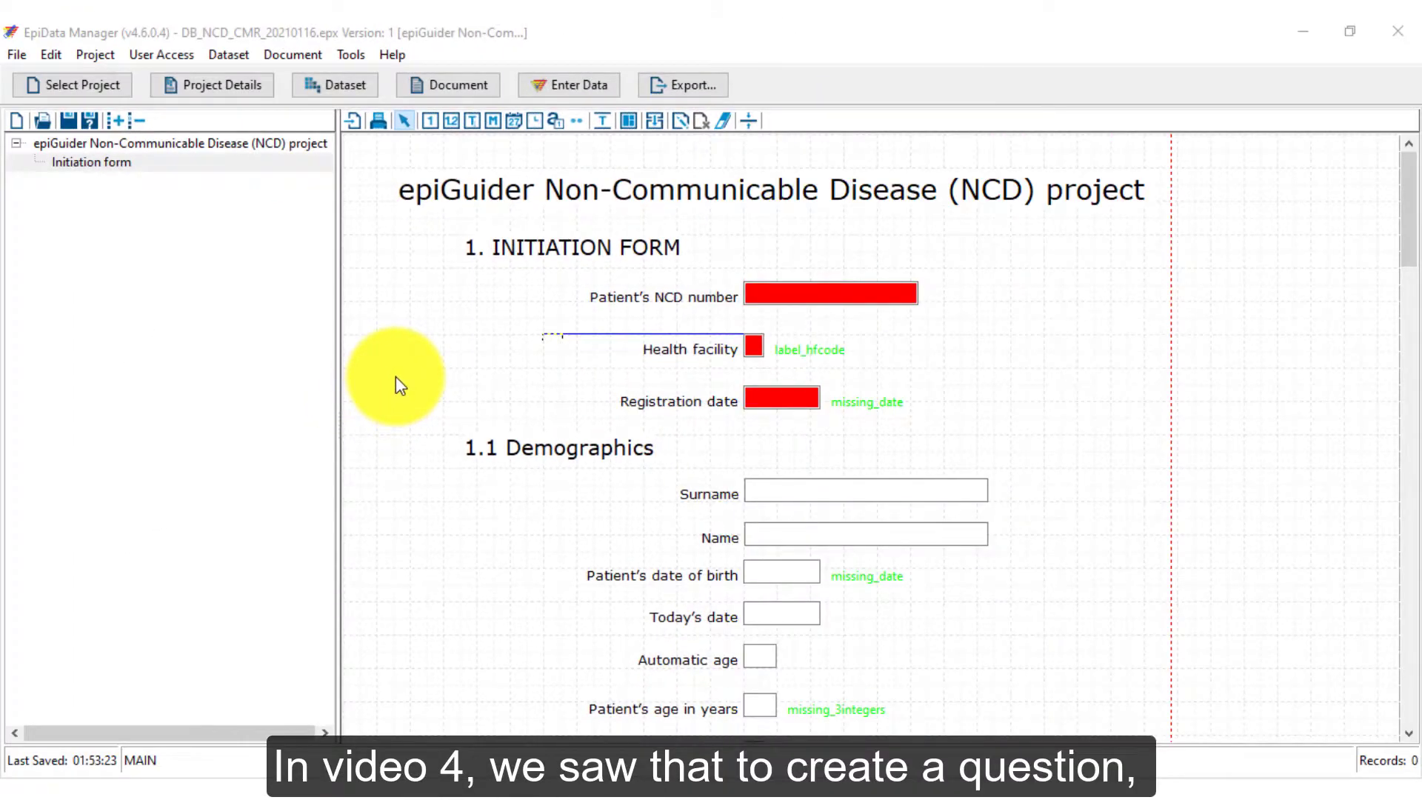
- Try to place a new integer question on the form beside the Health facility question
{"action": "left_click", "coordinate": [431, 122]}
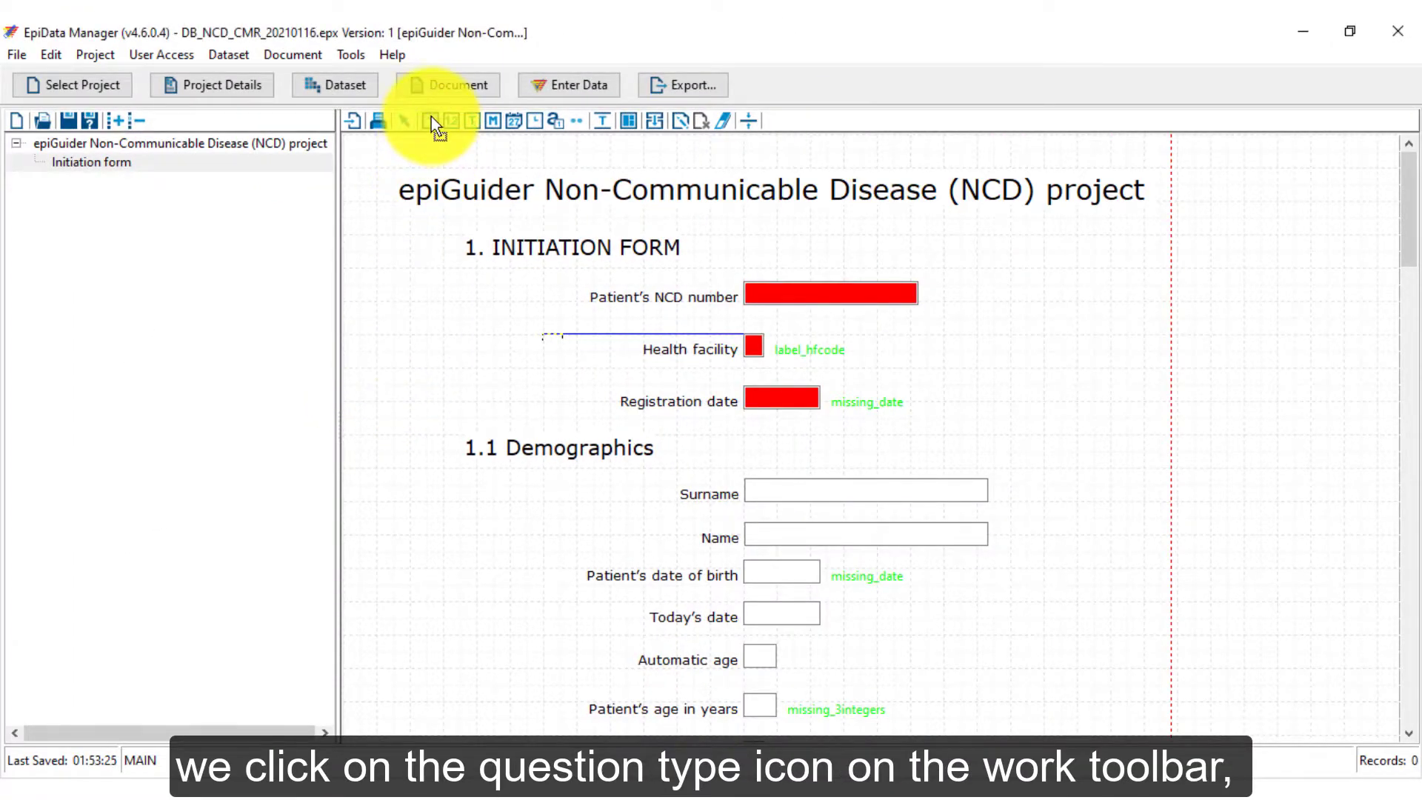
{"action": "left_click", "coordinate": [492, 335]}
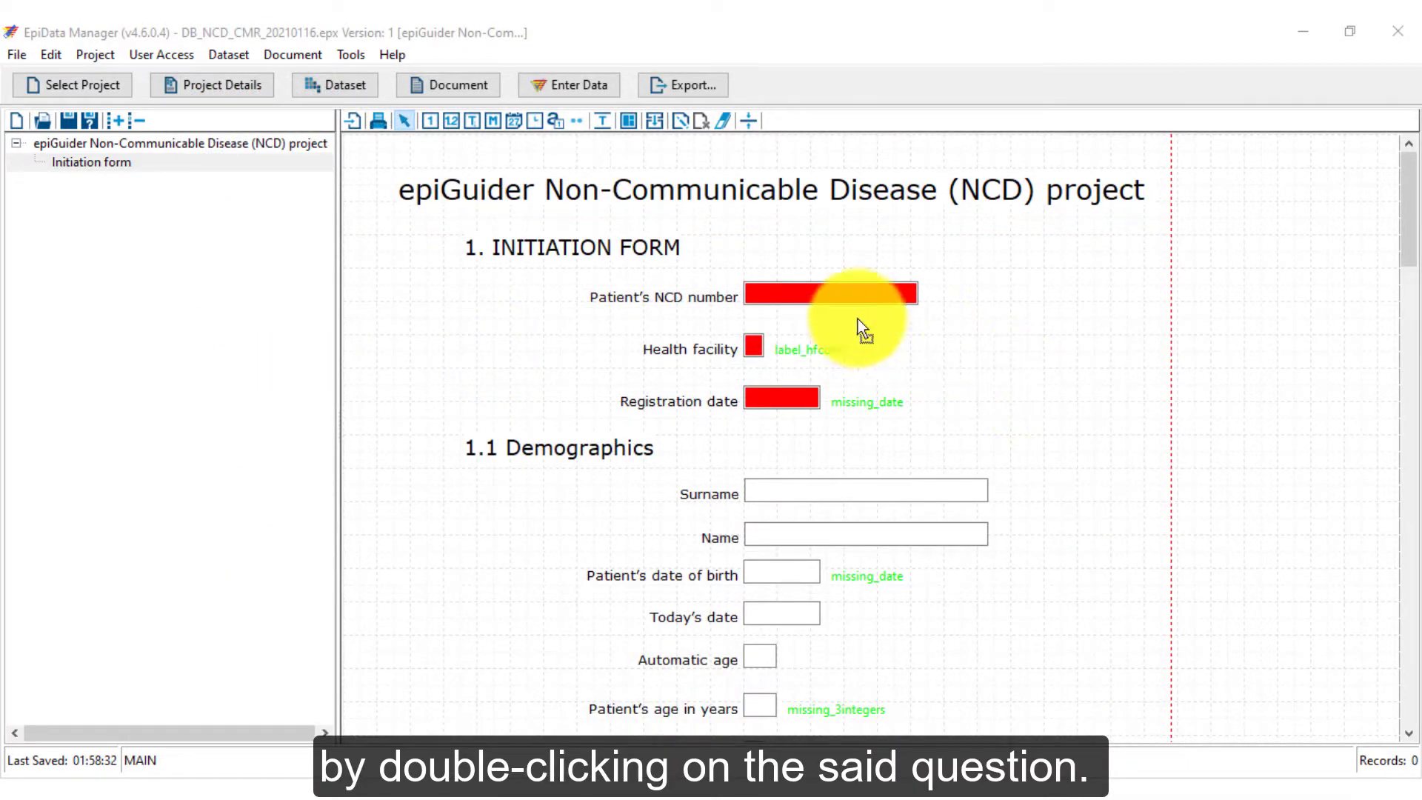
- In the extended properties of the Patient's NCD number question, enter the sample patient number as the default value
{"action": "double_click", "coordinate": [823, 296]}
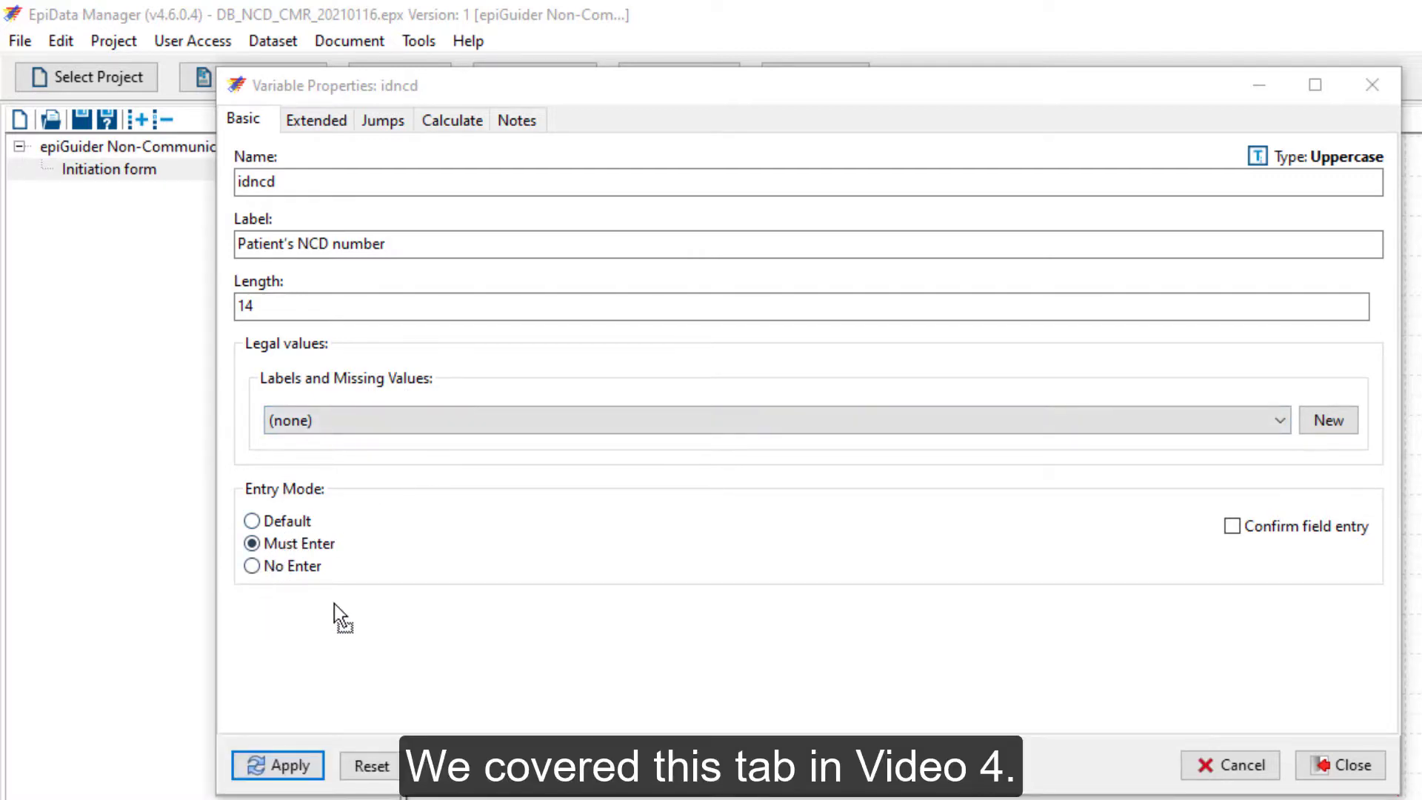
{"action": "left_click", "coordinate": [316, 120]}
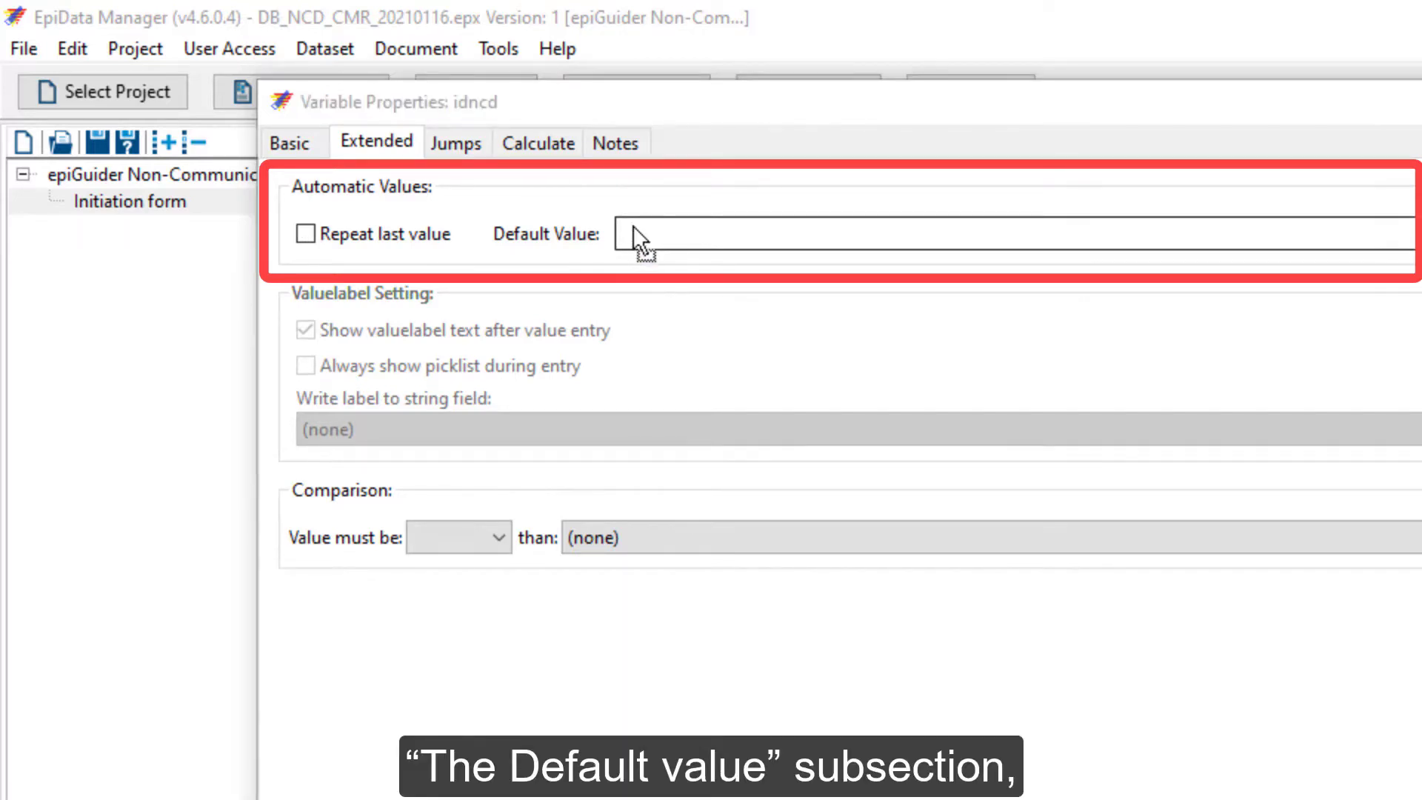
{"action": "left_click", "coordinate": [630, 230]}
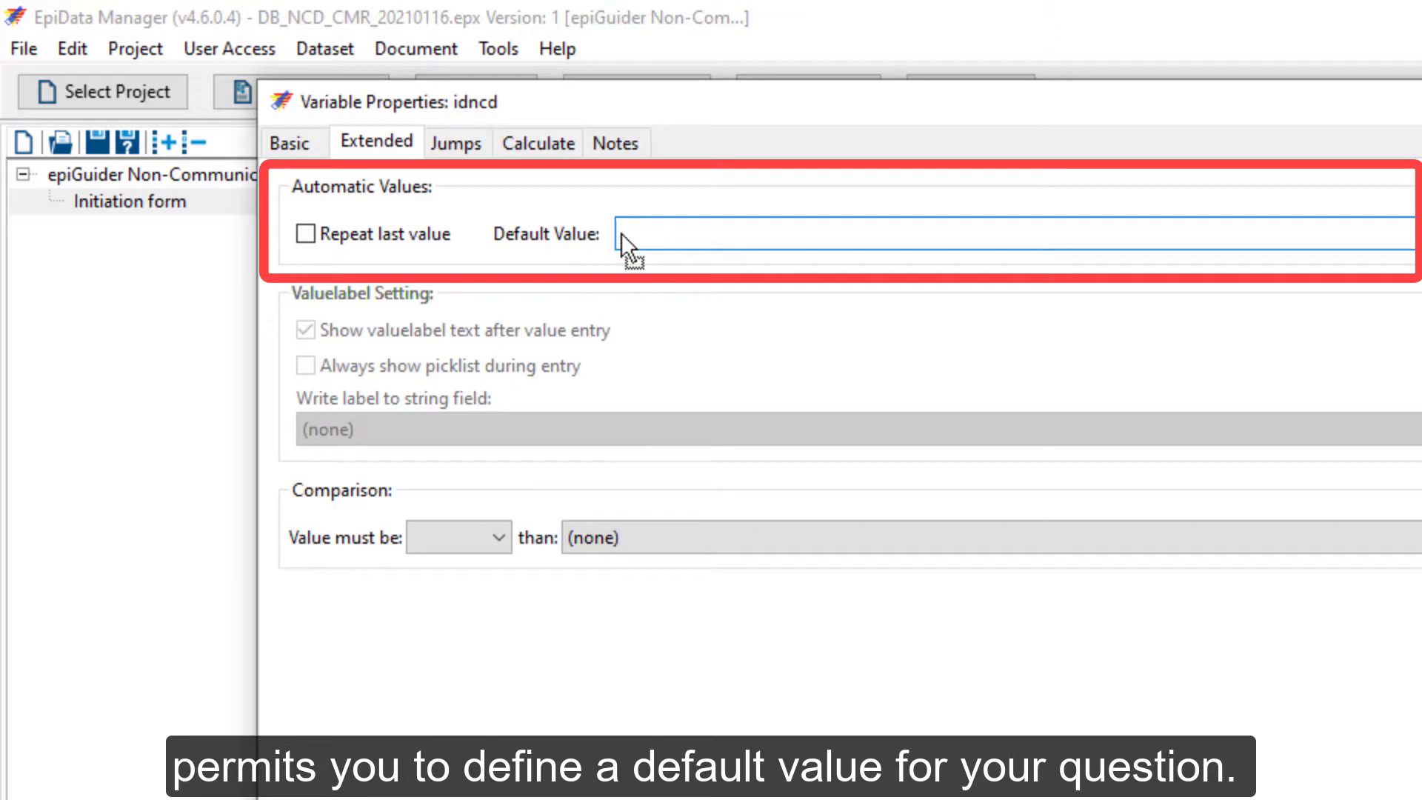
{"action": "type", "text": "012020NCD00001"}
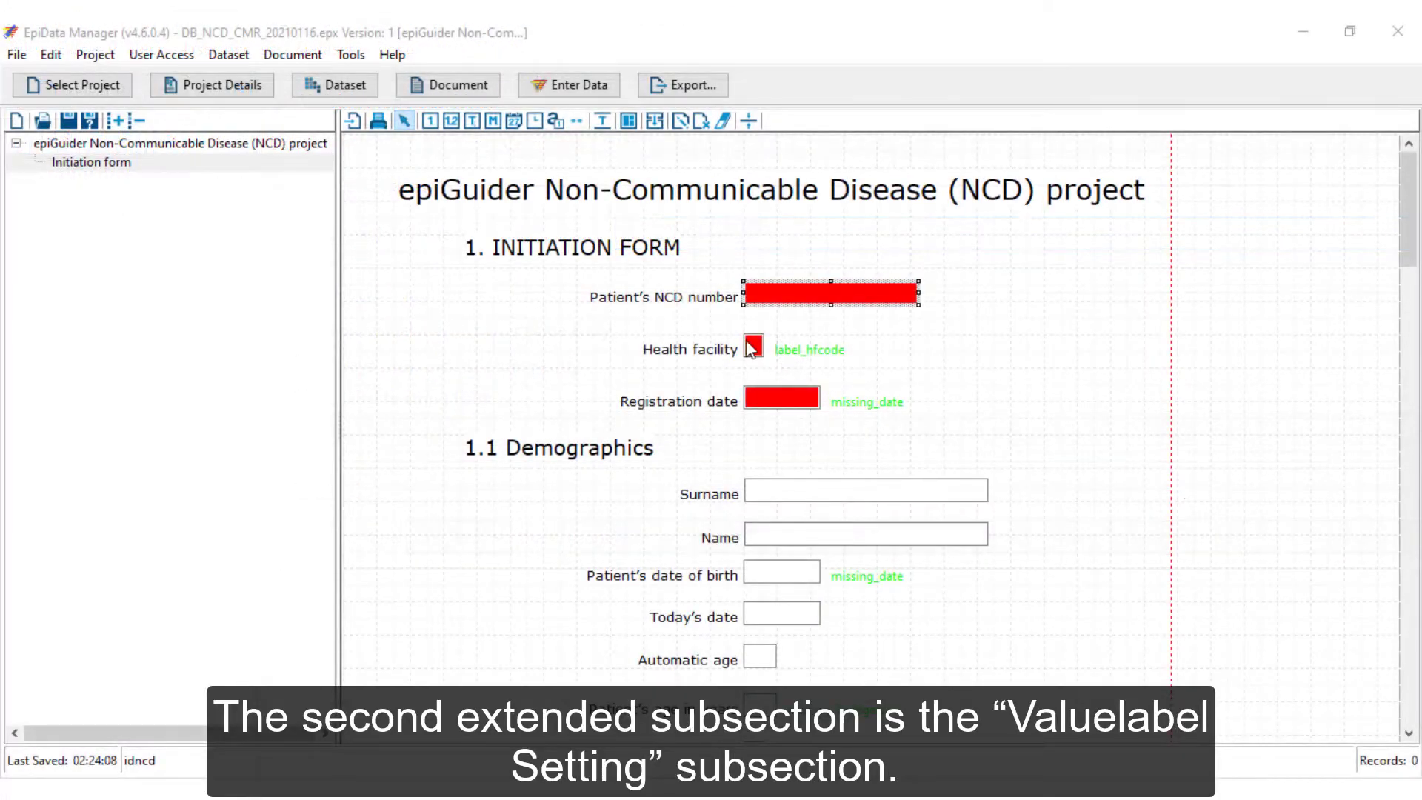
- In the extended properties of the Health facility question, enable "Always show picklist during entry"
{"action": "double_click", "coordinate": [755, 345]}
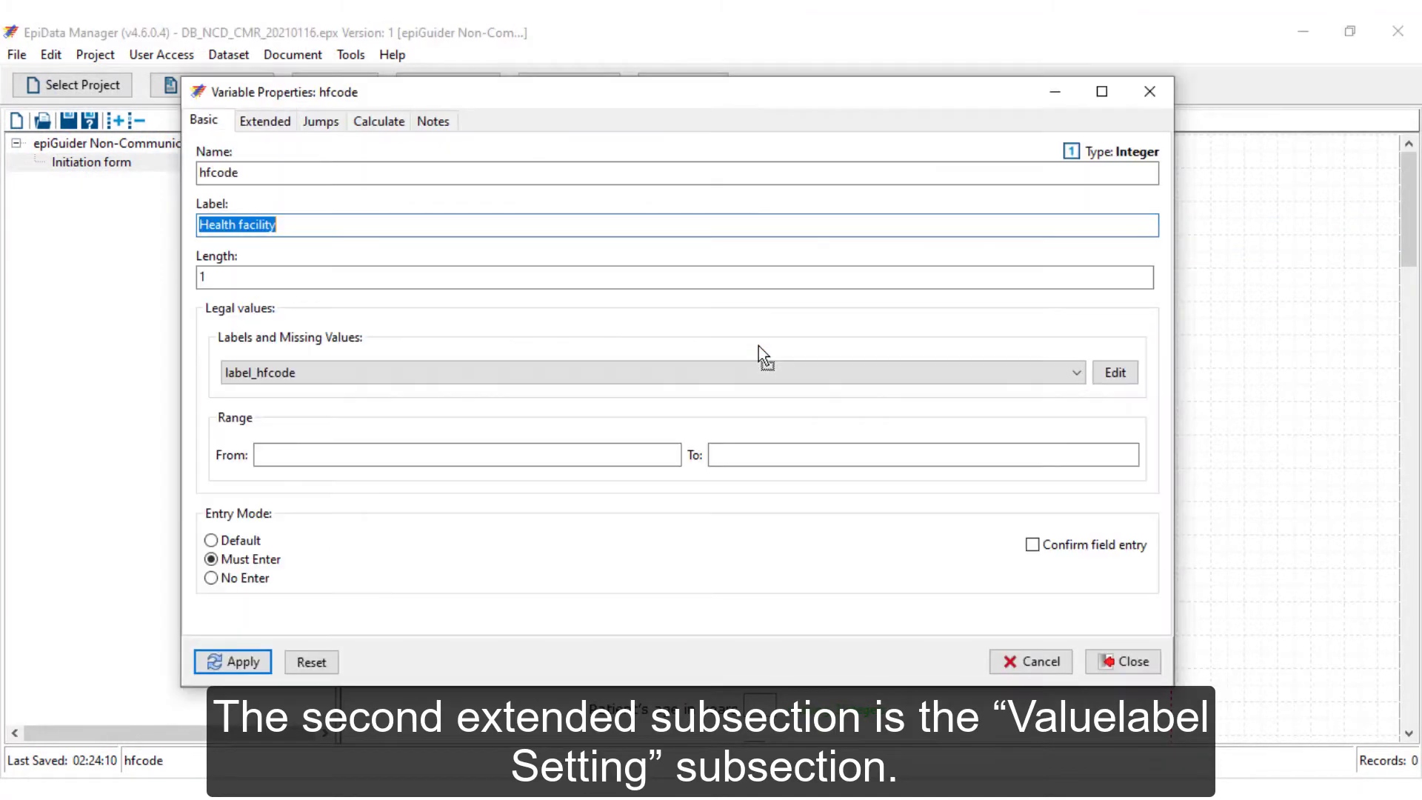
{"action": "left_click", "coordinate": [264, 121]}
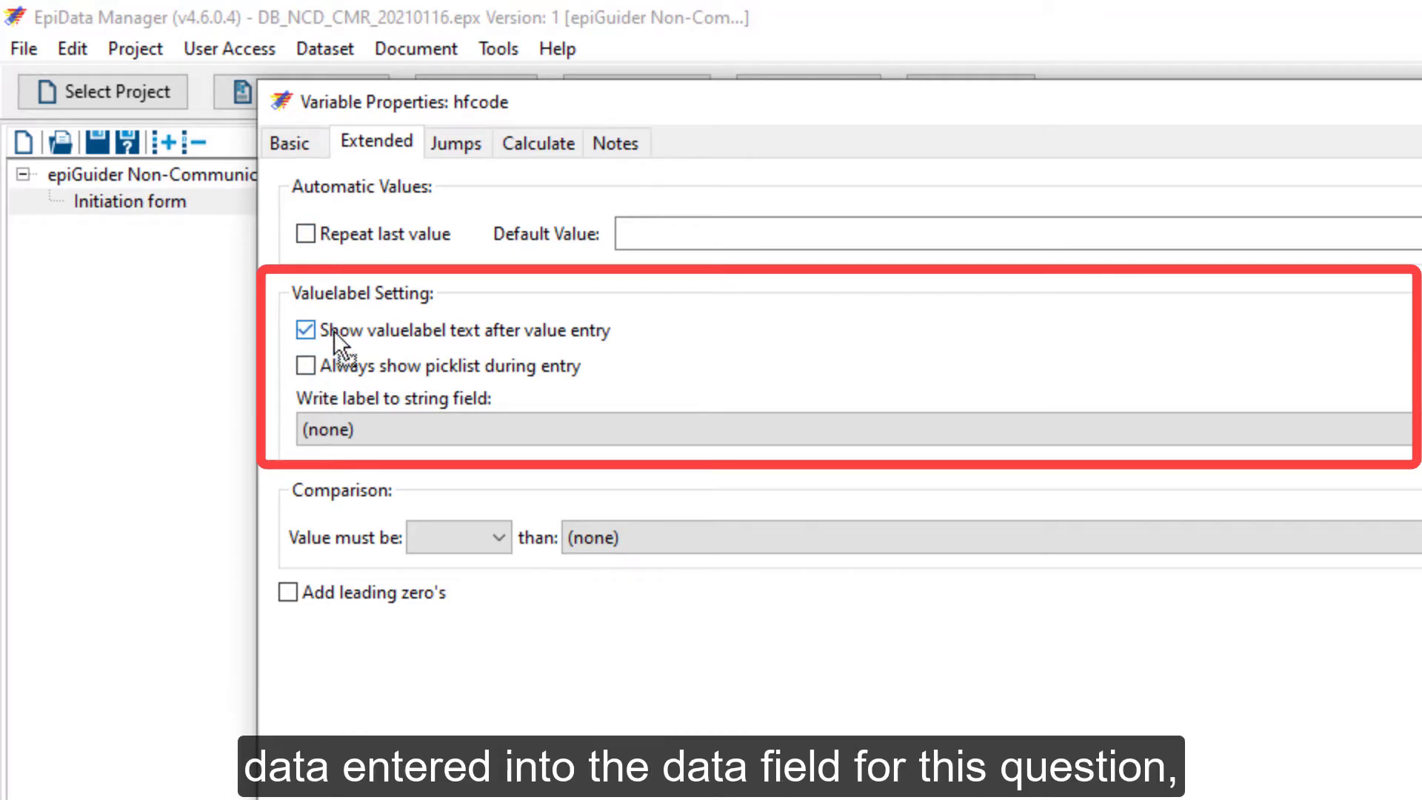
{"action": "left_click", "coordinate": [305, 365]}
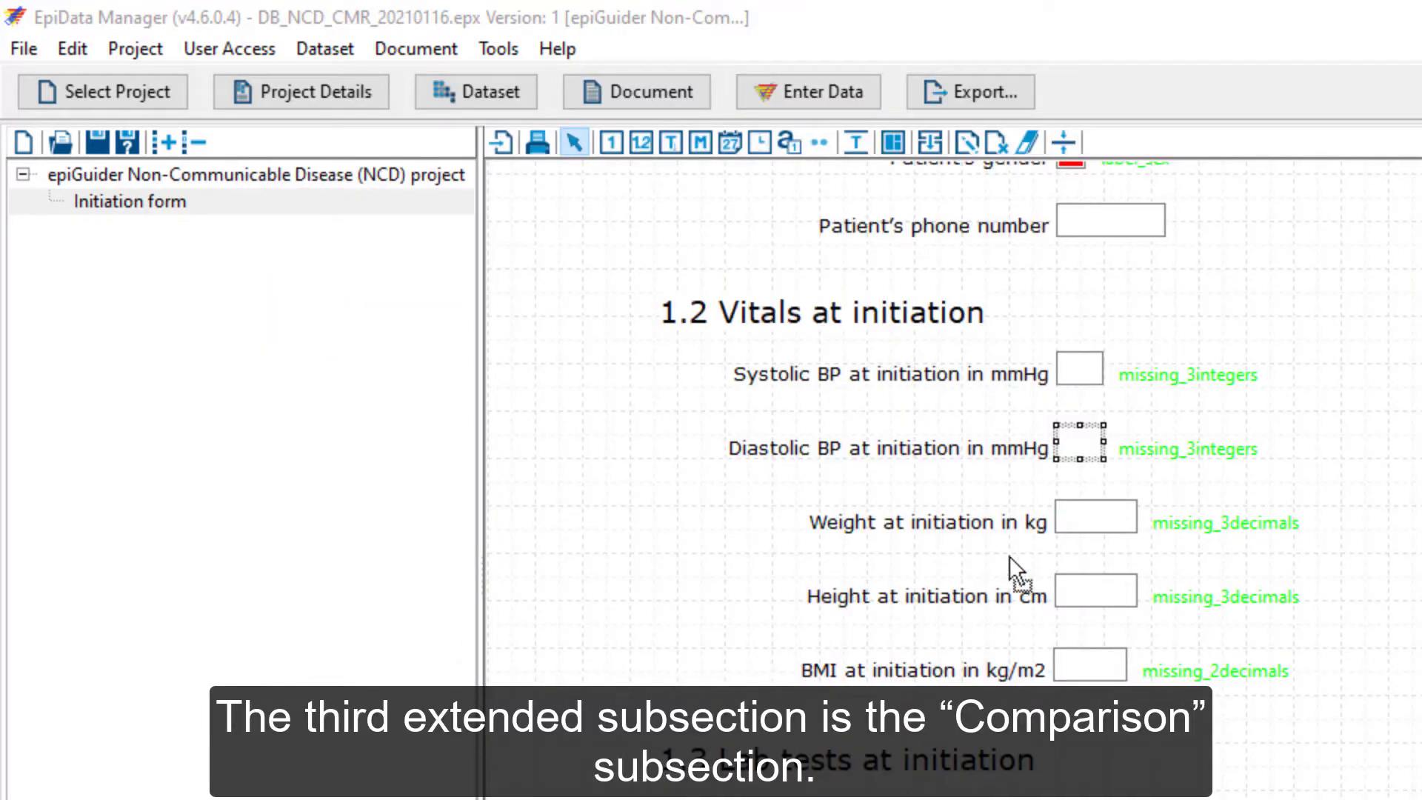
- Set the comparison for the Diastolic BP at initiation question to <= and open the list of fields to compare against
{"action": "double_click", "coordinate": [1093, 448]}
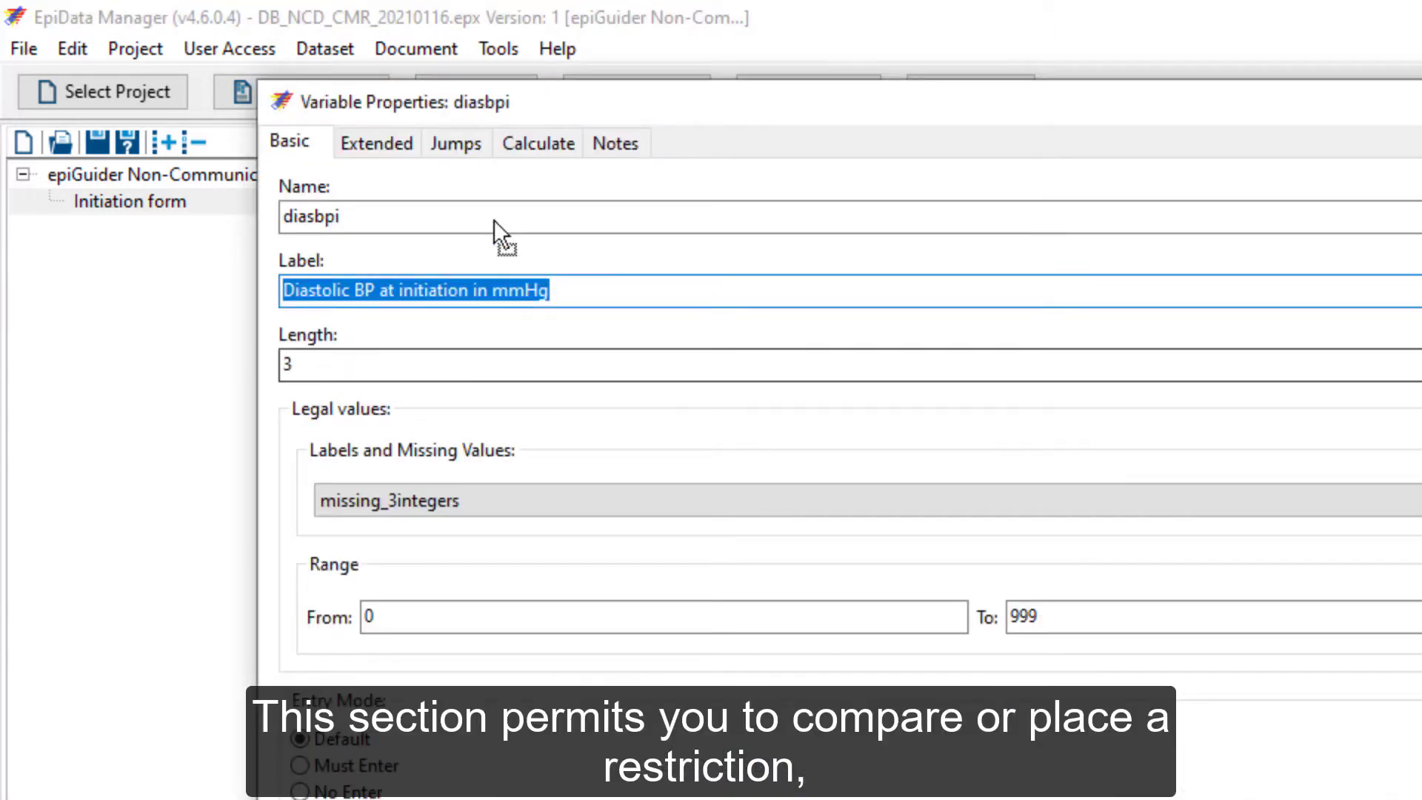
{"action": "left_click", "coordinate": [380, 138]}
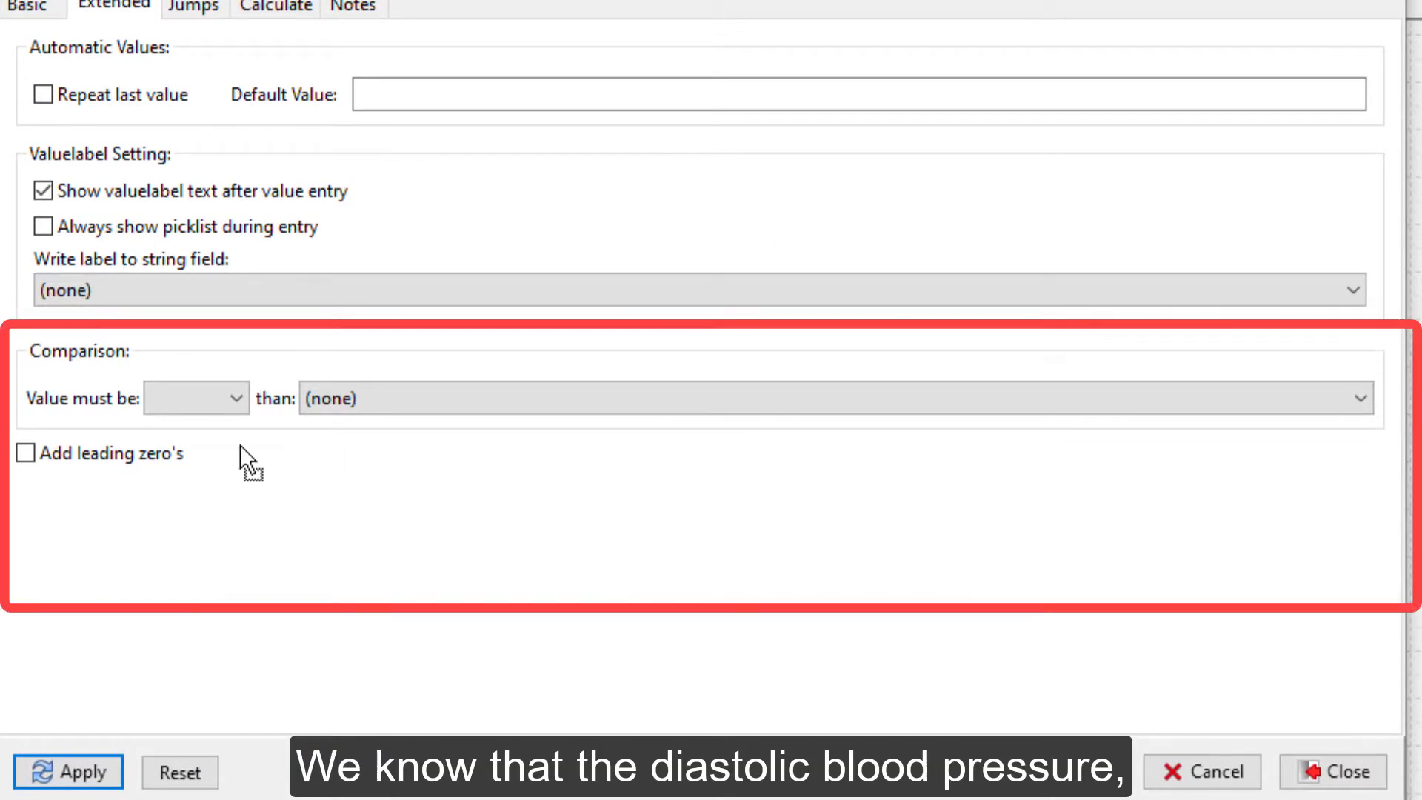
{"action": "left_click", "coordinate": [242, 406]}
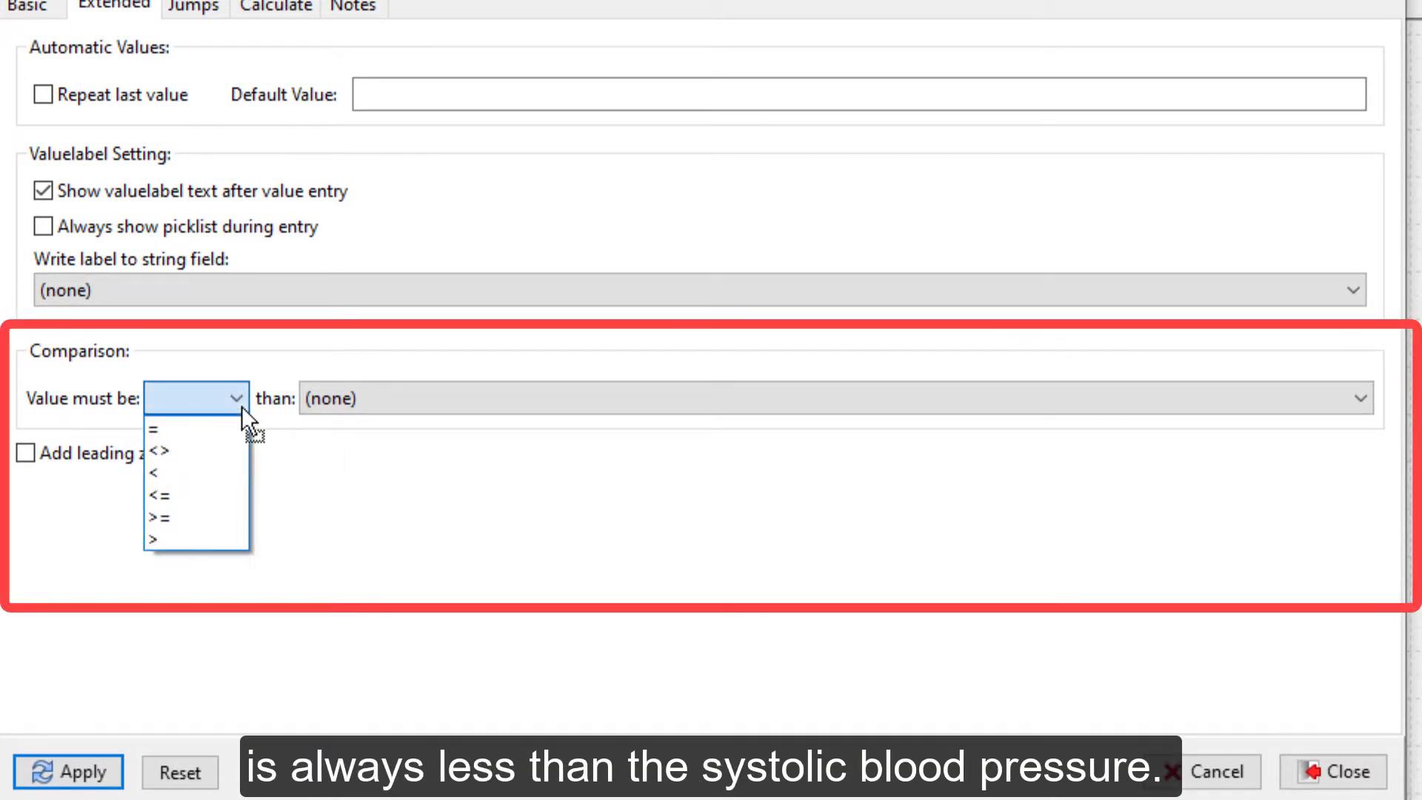
{"action": "left_click", "coordinate": [170, 495]}
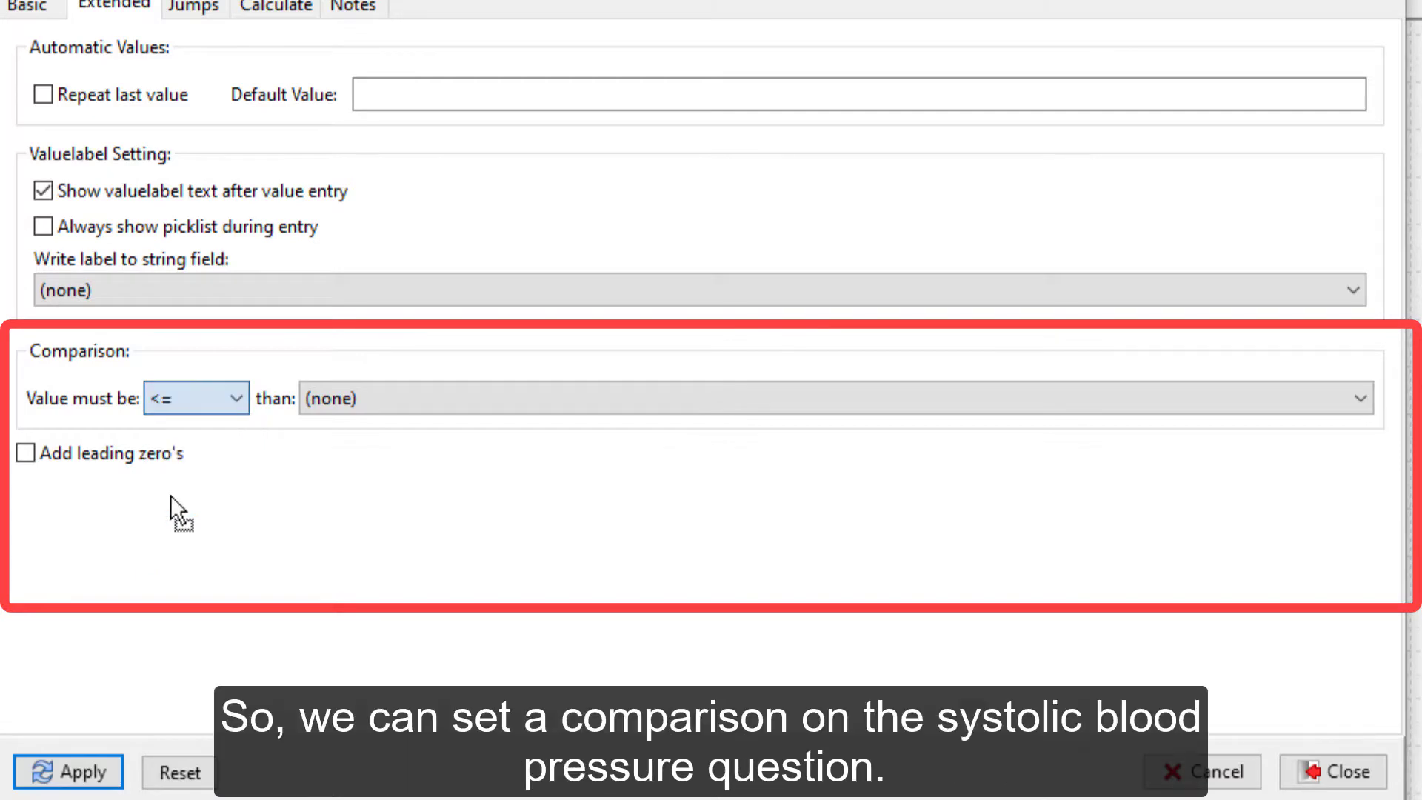
{"action": "left_click", "coordinate": [1258, 407]}
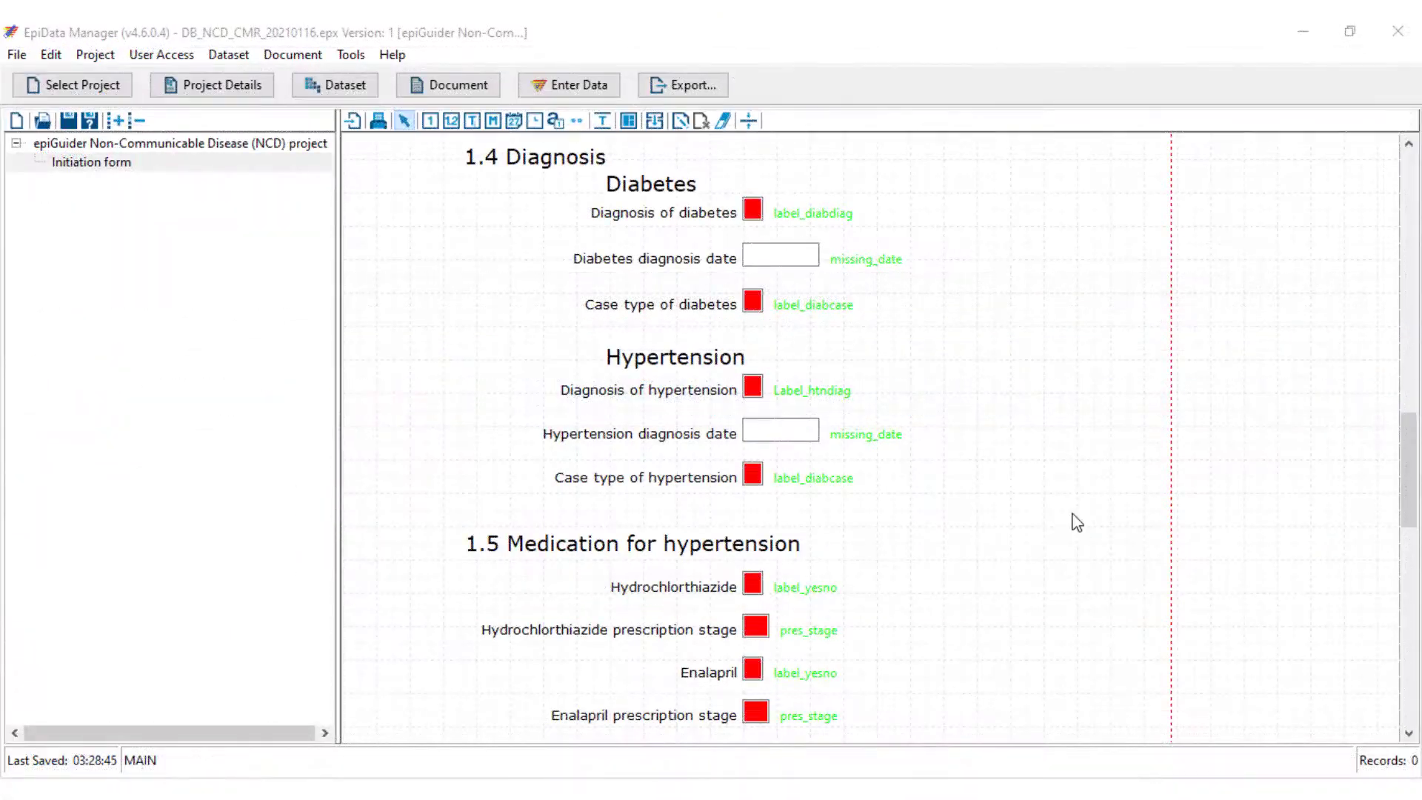
- View the jump settings of the Diagnosis of hypertension question
{"action": "double_click", "coordinate": [752, 386]}
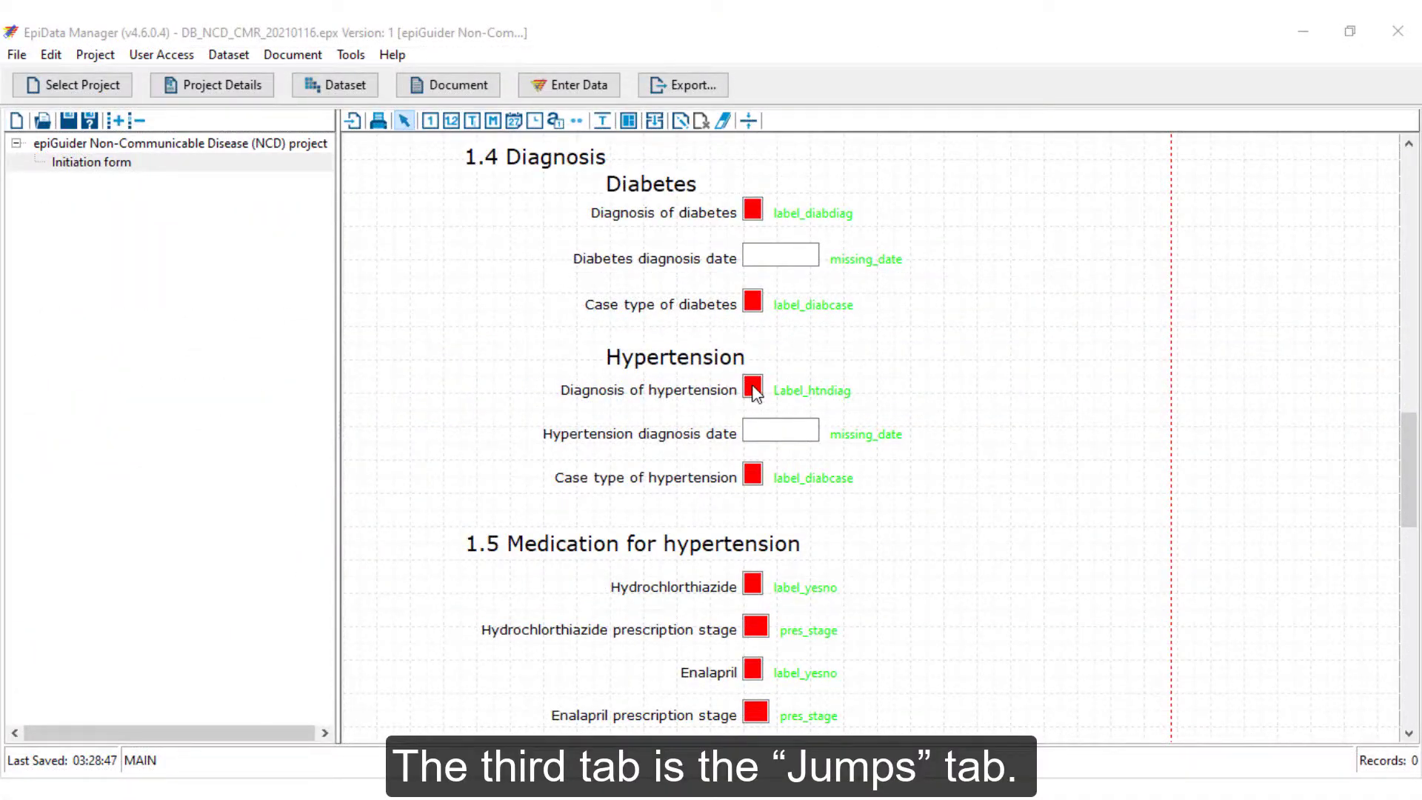
{"action": "left_click", "coordinate": [324, 122]}
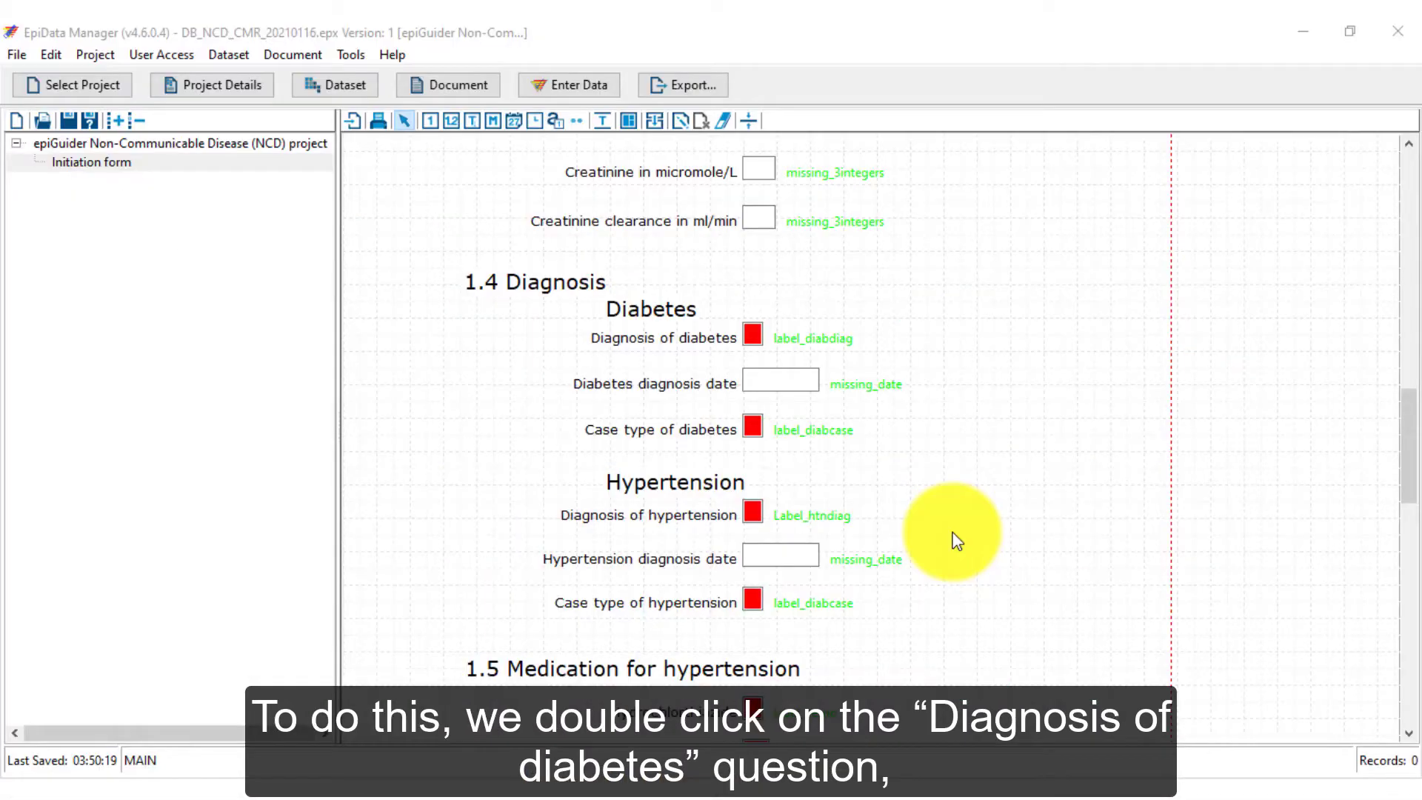
- Add a jump to the Diagnosis of diabetes question that goes from value 0 to "diabcase: Case type of diabetes"
{"action": "double_click", "coordinate": [747, 329]}
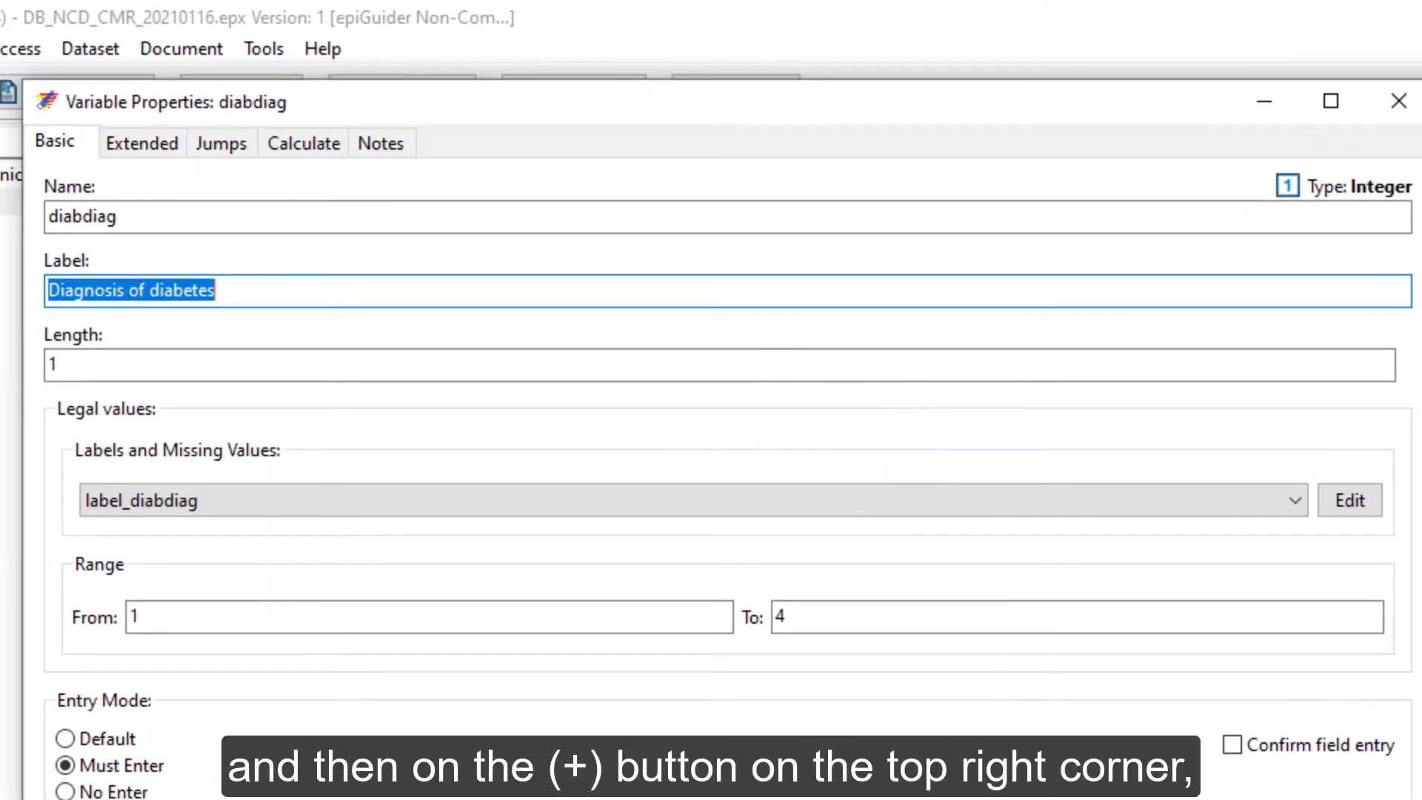
{"action": "left_click", "coordinate": [239, 137]}
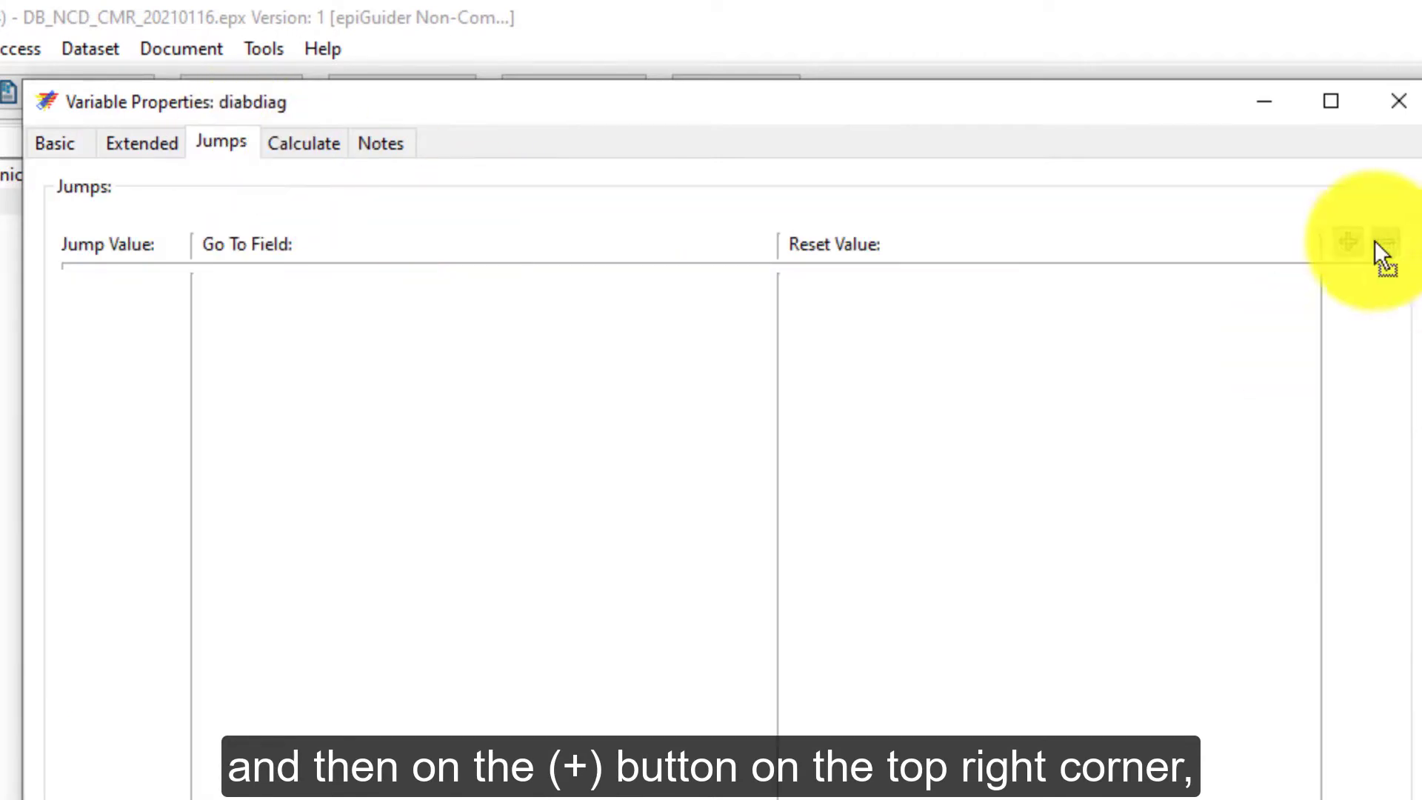
{"action": "left_click", "coordinate": [1345, 243]}
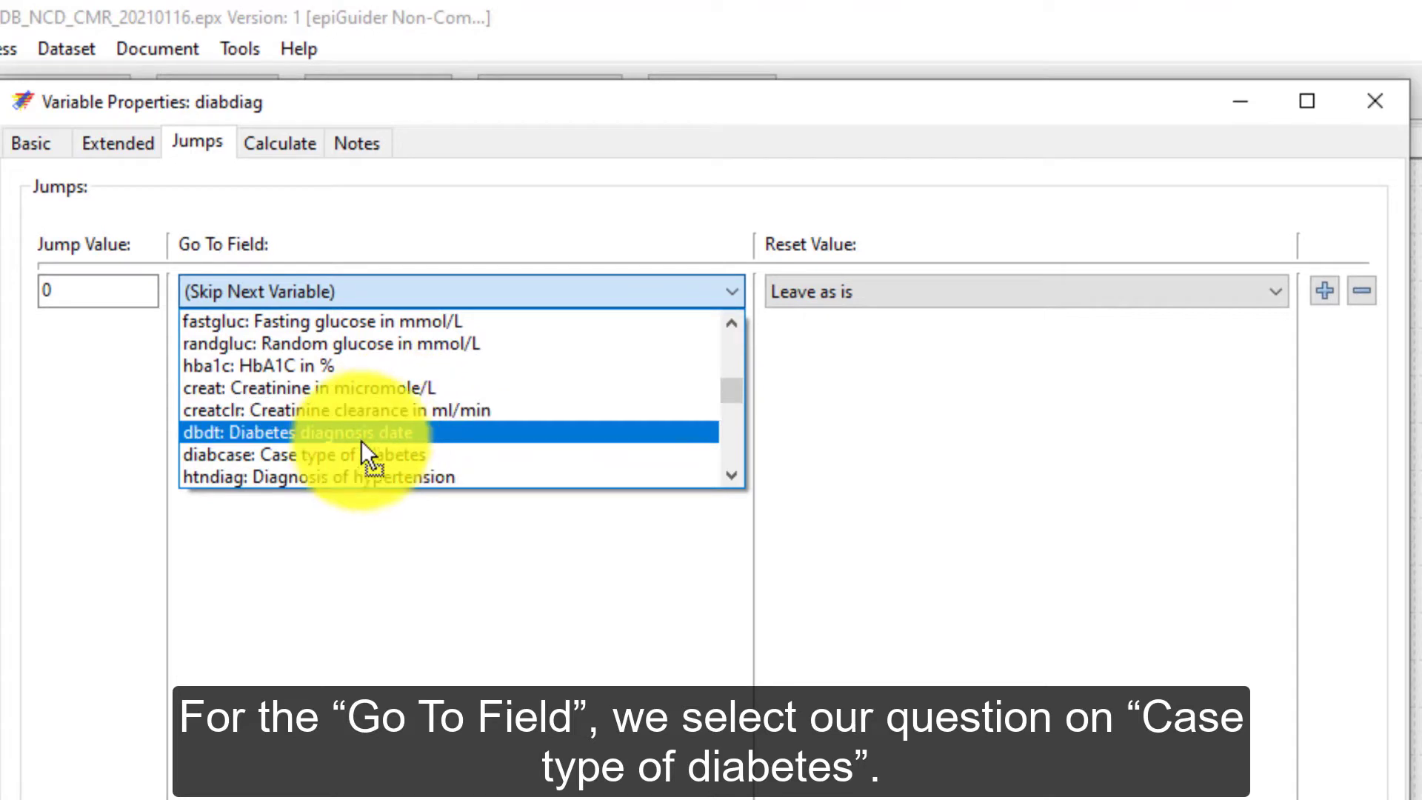
{"action": "left_click", "coordinate": [345, 455]}
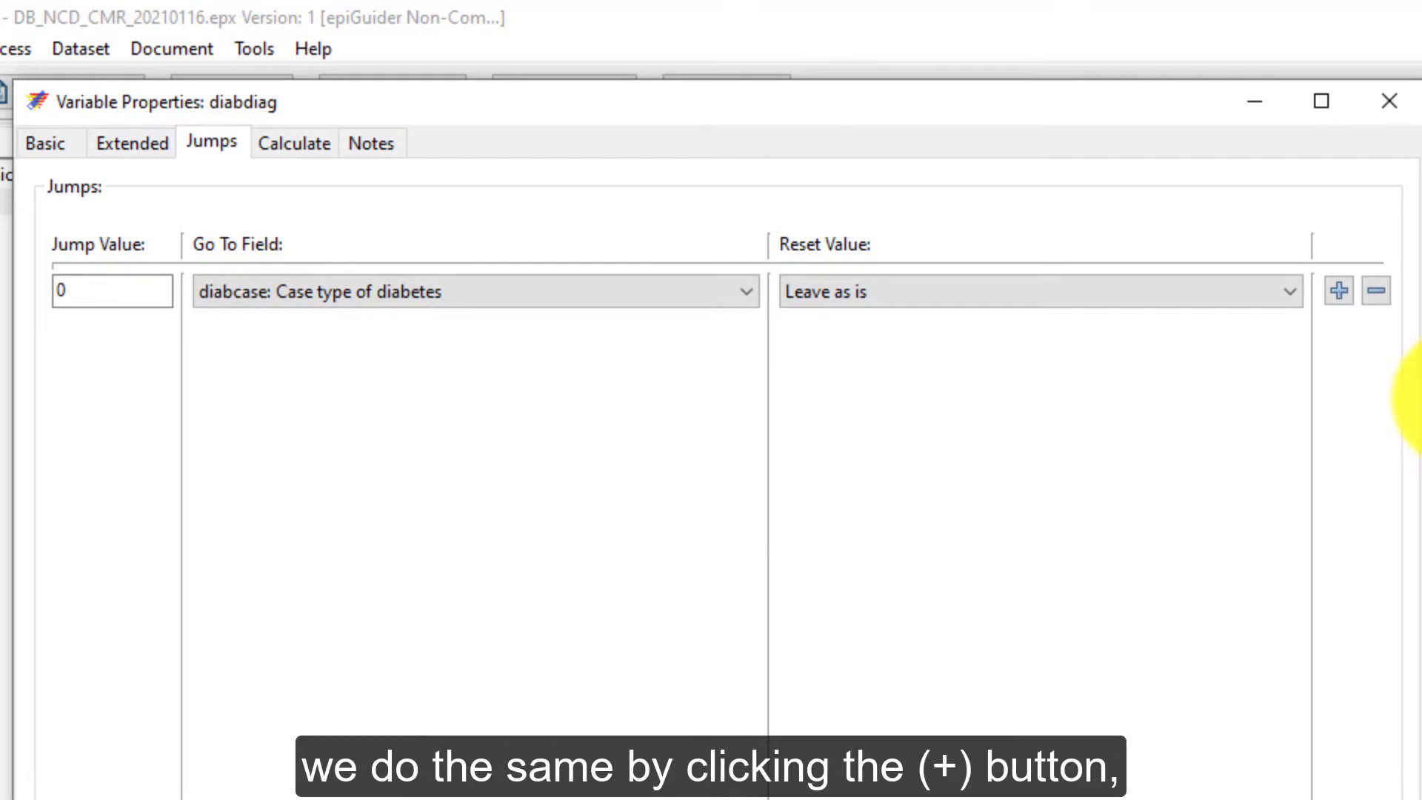
- Add a second jump to the Diagnosis of diabetes question that goes from value 9 to "diabcase: Case type of diabetes"
{"action": "left_click", "coordinate": [1337, 290]}
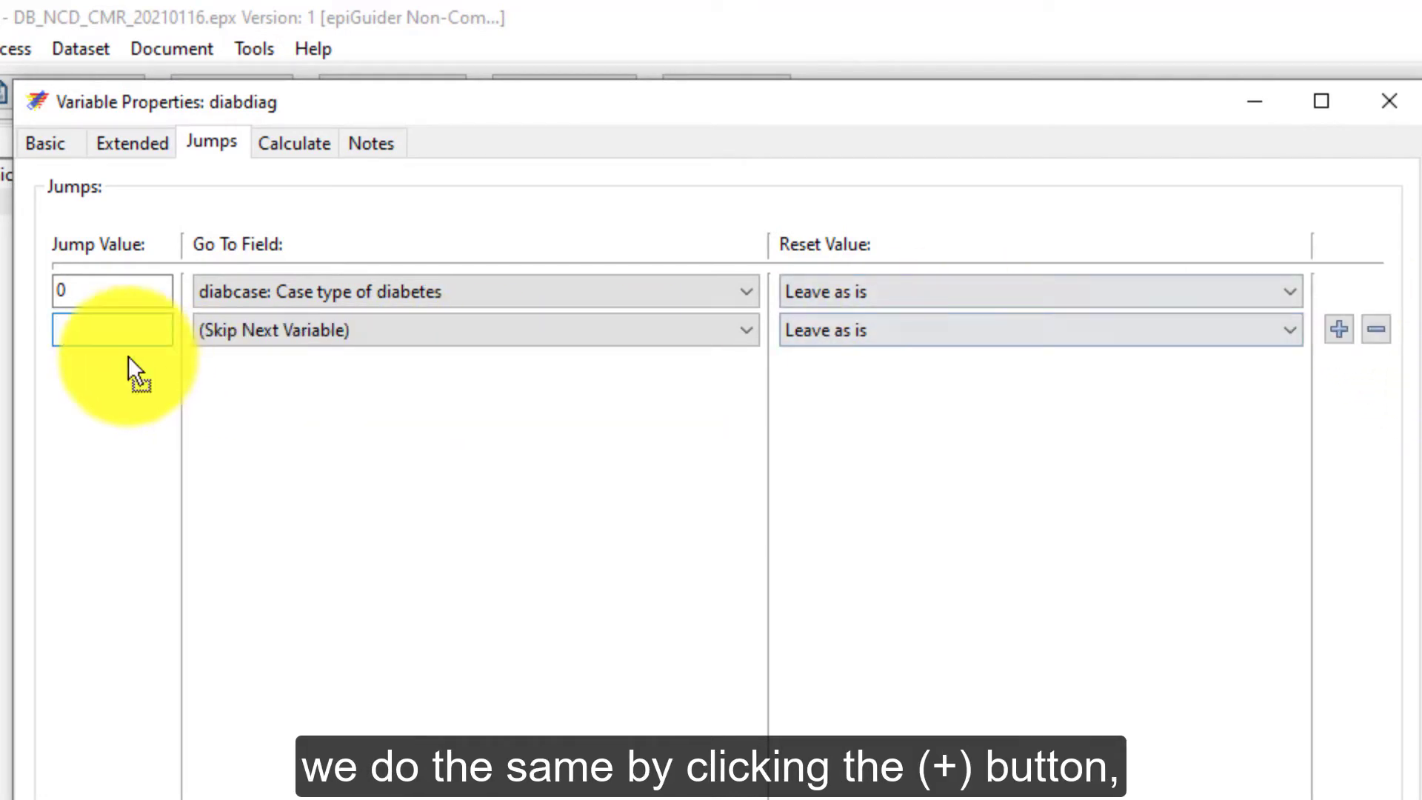
{"action": "type", "text": "9"}
{"action": "left_click", "coordinate": [468, 331]}
{"action": "left_click_drag", "start_coordinate": [749, 379], "coordinate": [754, 421]}
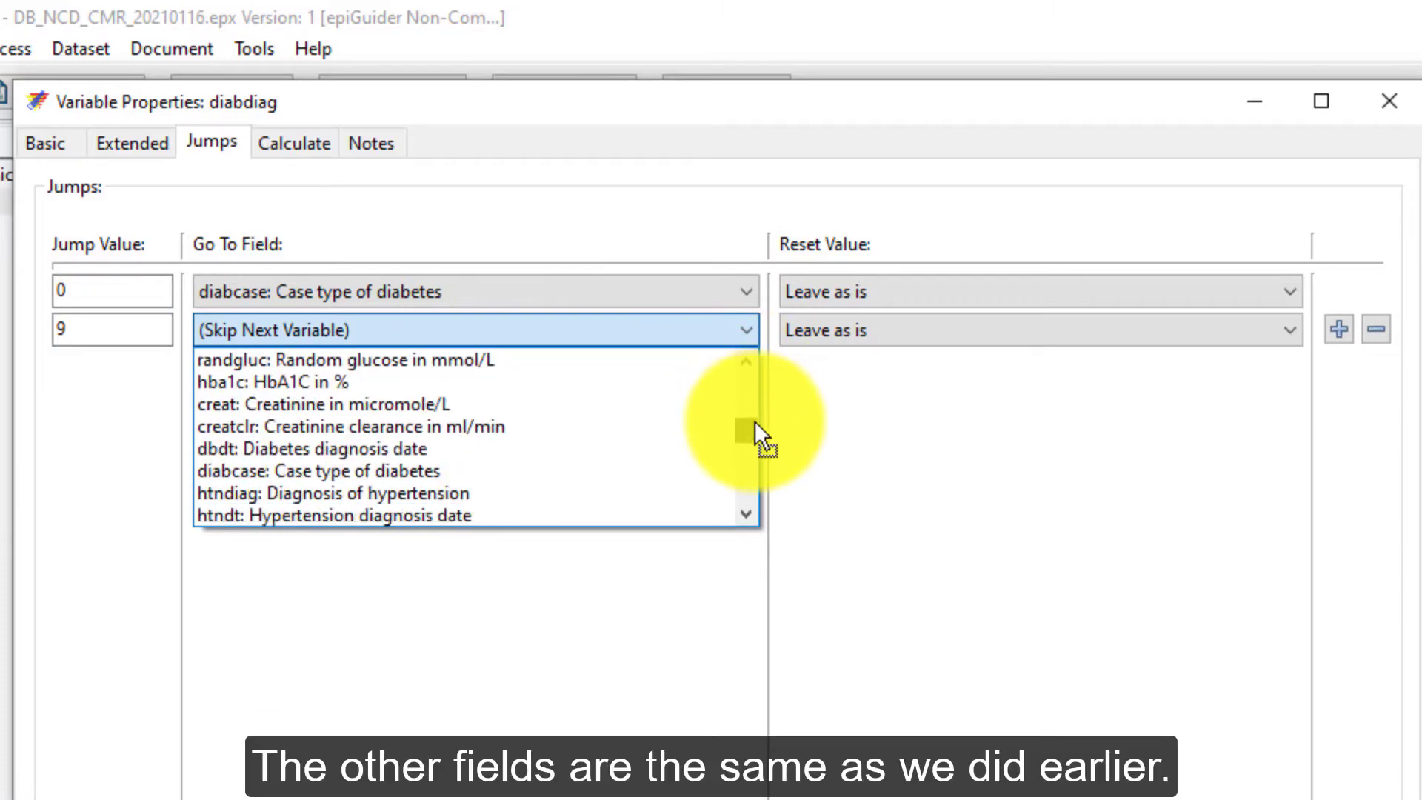
{"action": "left_click", "coordinate": [452, 471]}
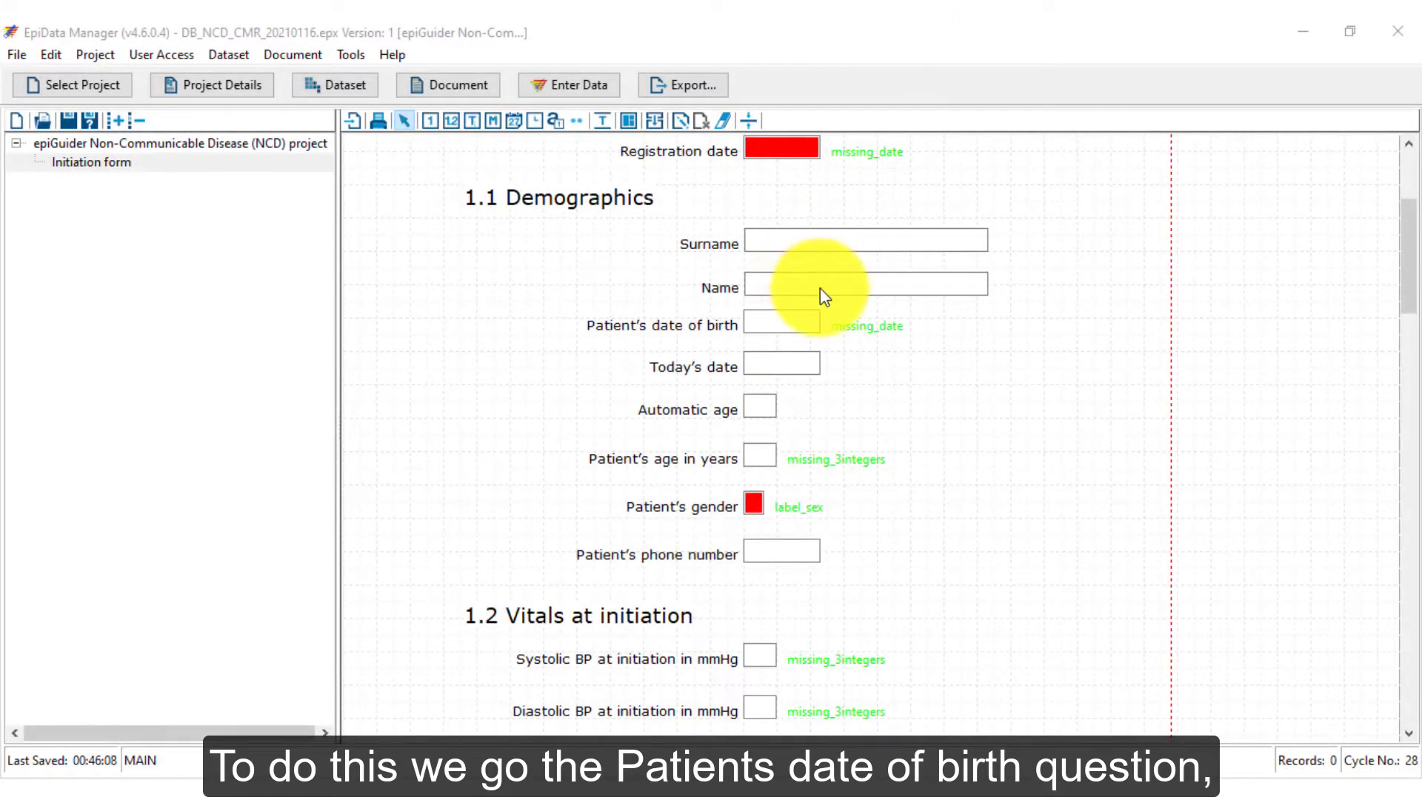
- Give the Patient's date of birth question a time difference calculation in years with "autoage: Automatic age" as the result field
{"action": "double_click", "coordinate": [783, 322]}
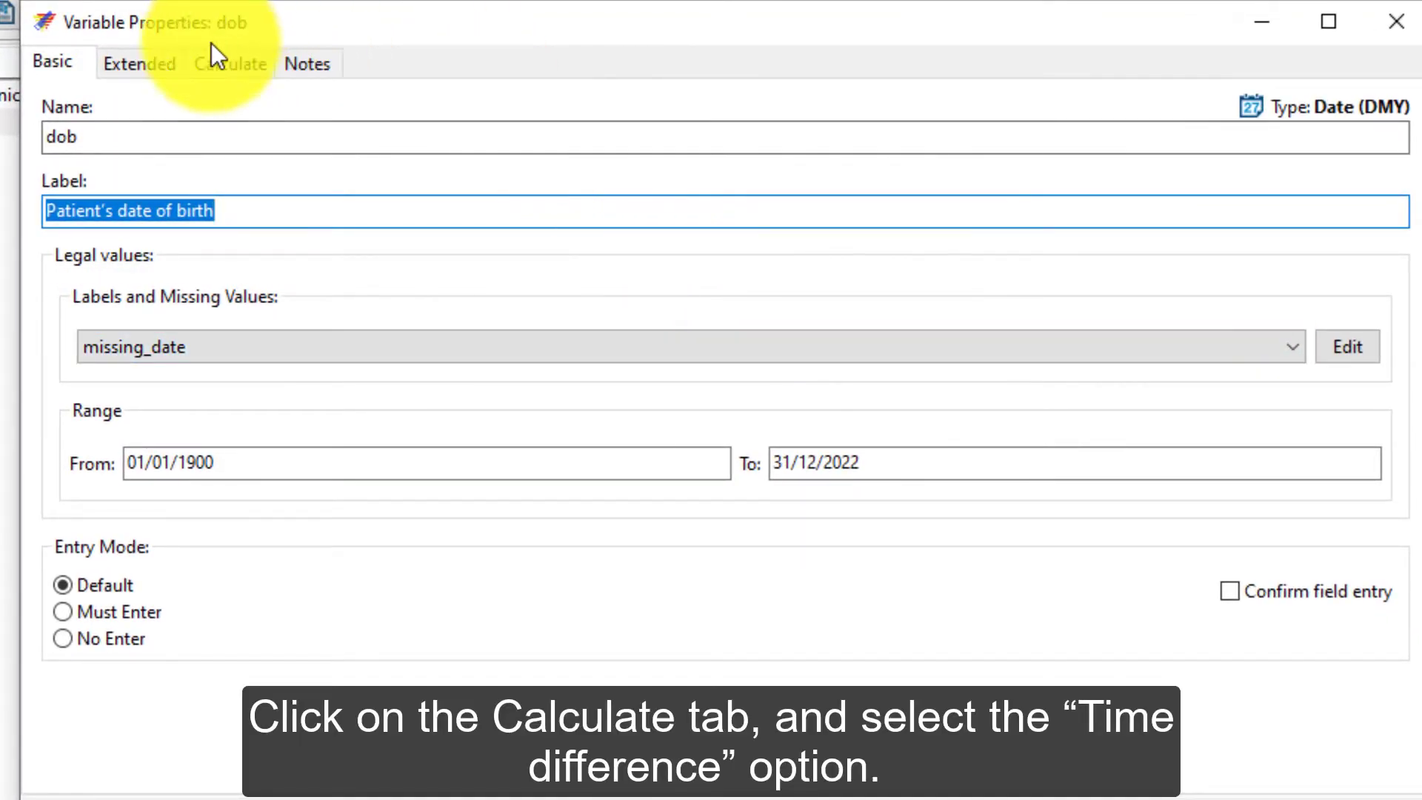
{"action": "left_click", "coordinate": [211, 62]}
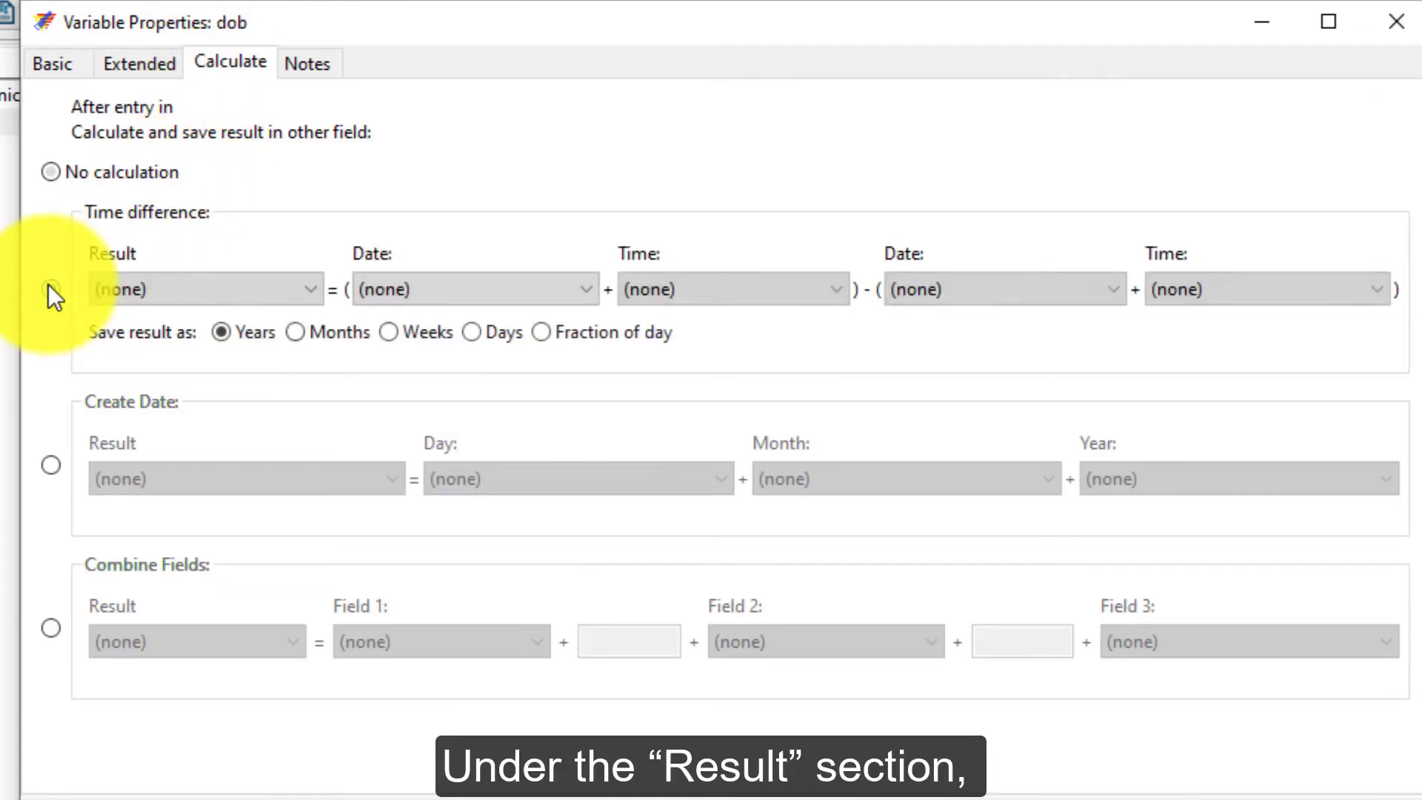
{"action": "left_click", "coordinate": [49, 287]}
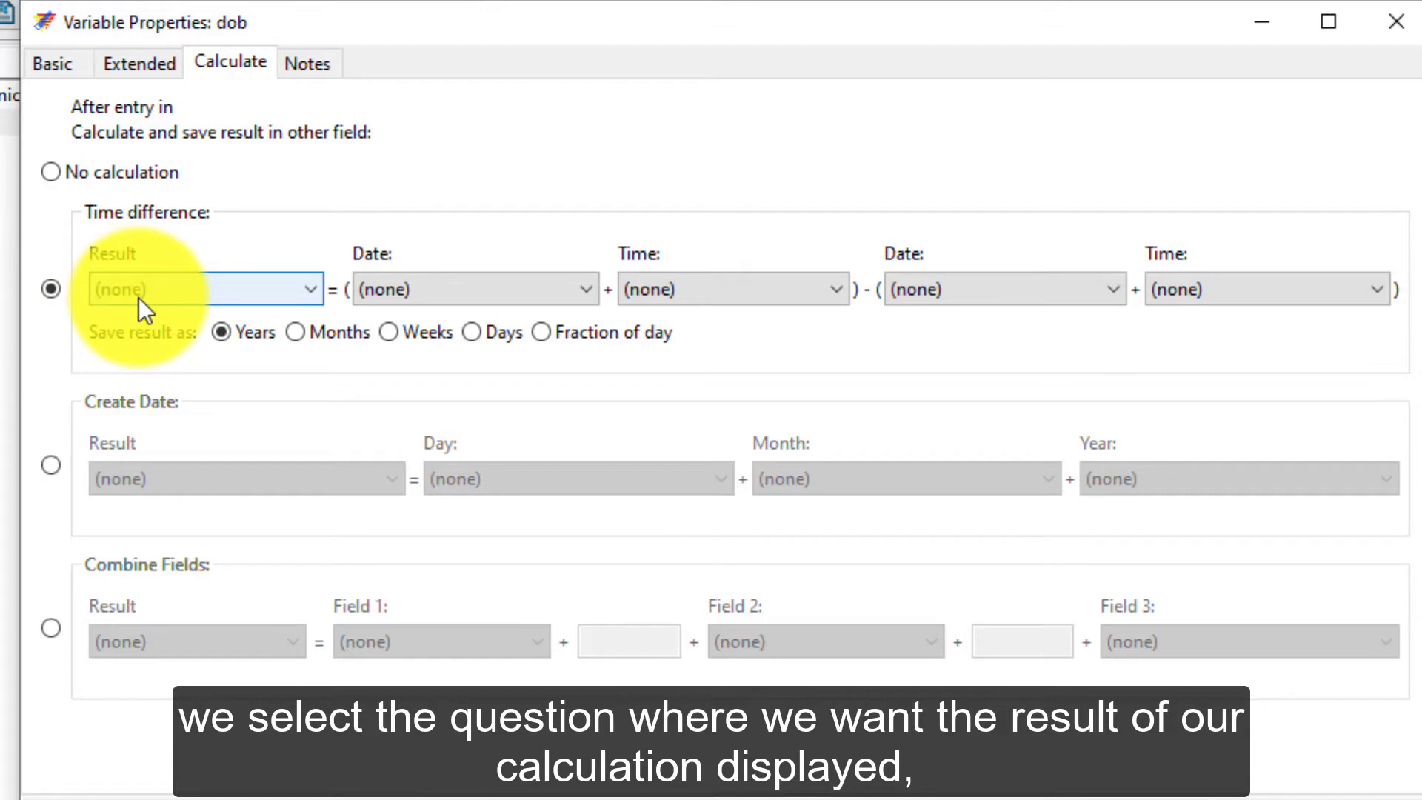
{"action": "left_click", "coordinate": [220, 298]}
{"action": "left_click", "coordinate": [143, 361]}
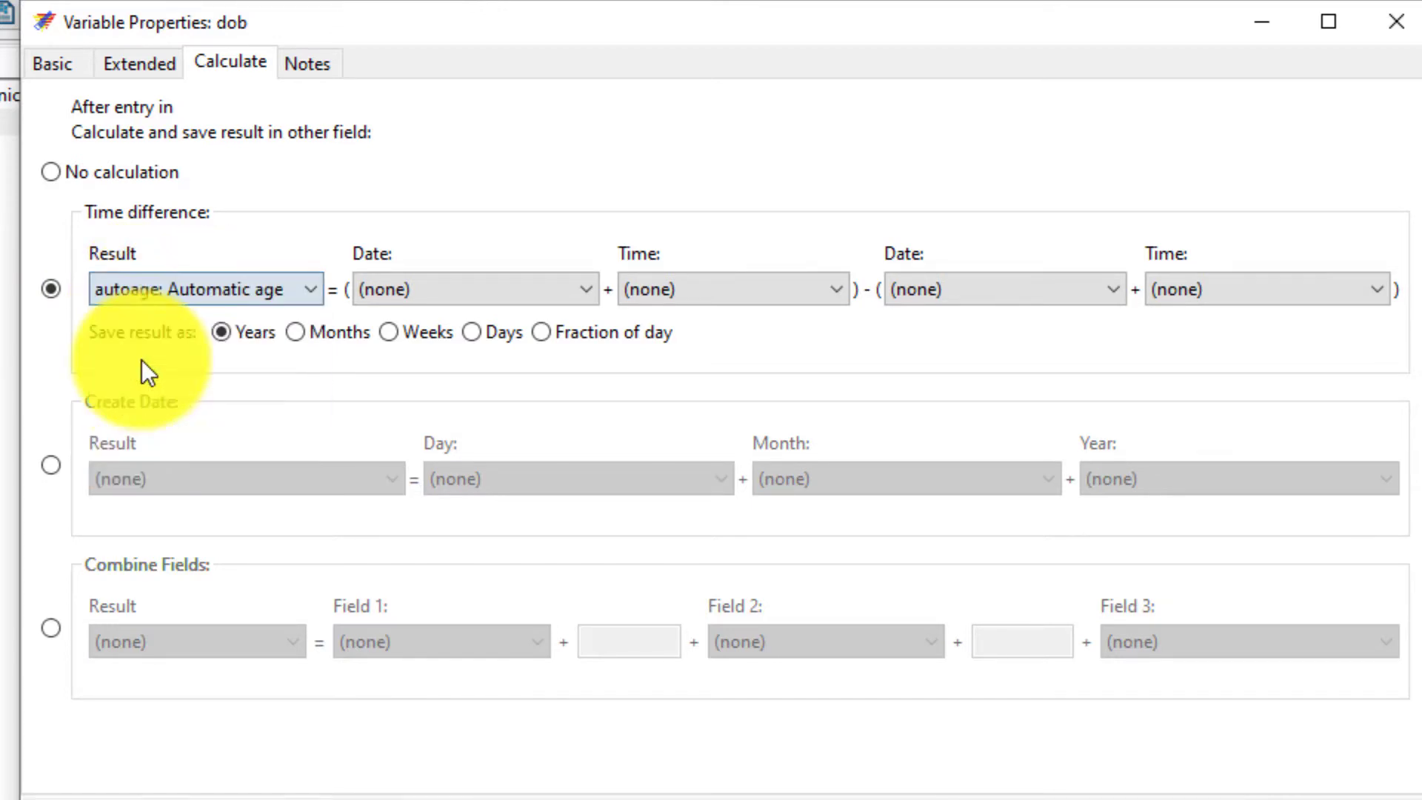
{"action": "key", "text": "Tab"}
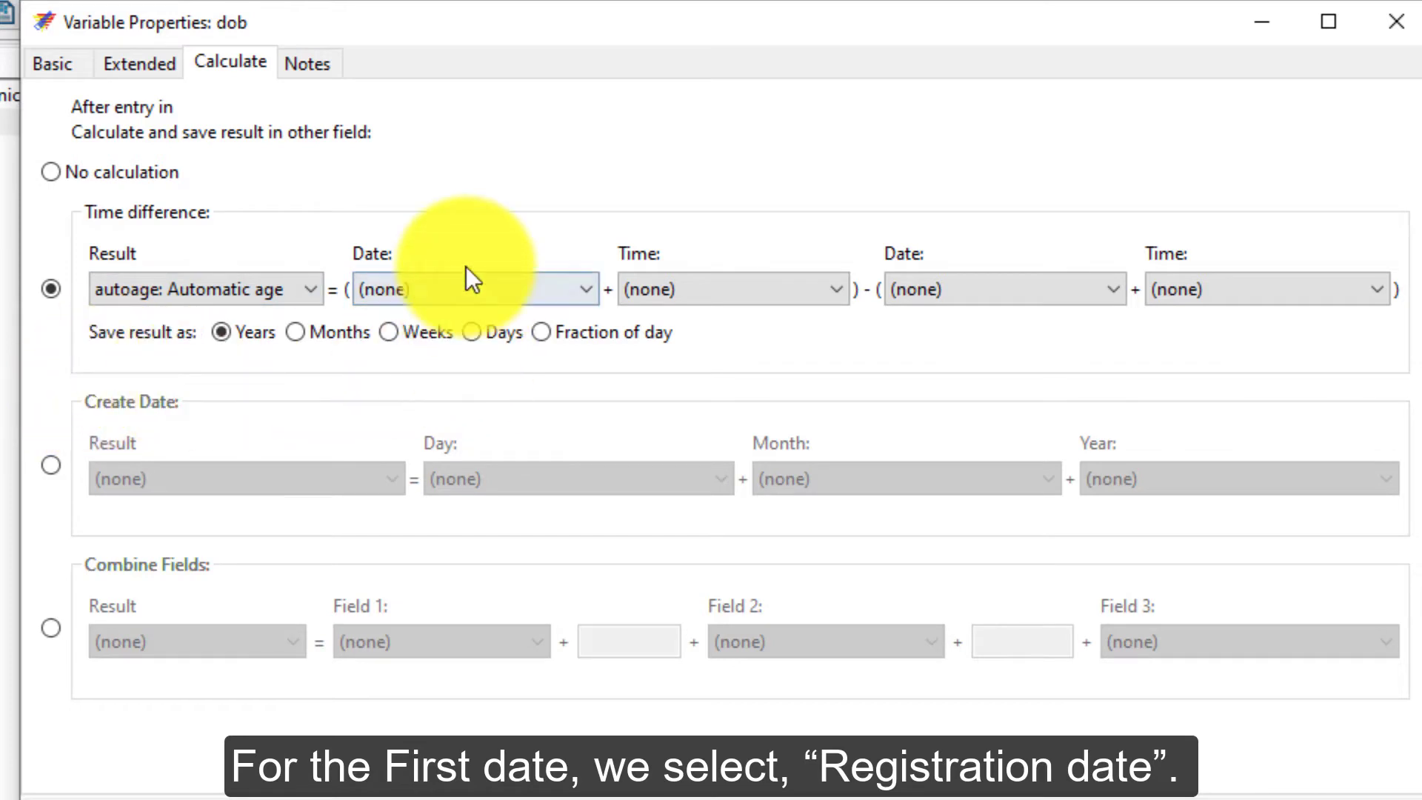
- Set the time difference to "regdate: Registration date" minus "dob: Patient's date of birth" and apply the calculation
{"action": "left_click", "coordinate": [435, 296]}
{"action": "left_click", "coordinate": [416, 340]}
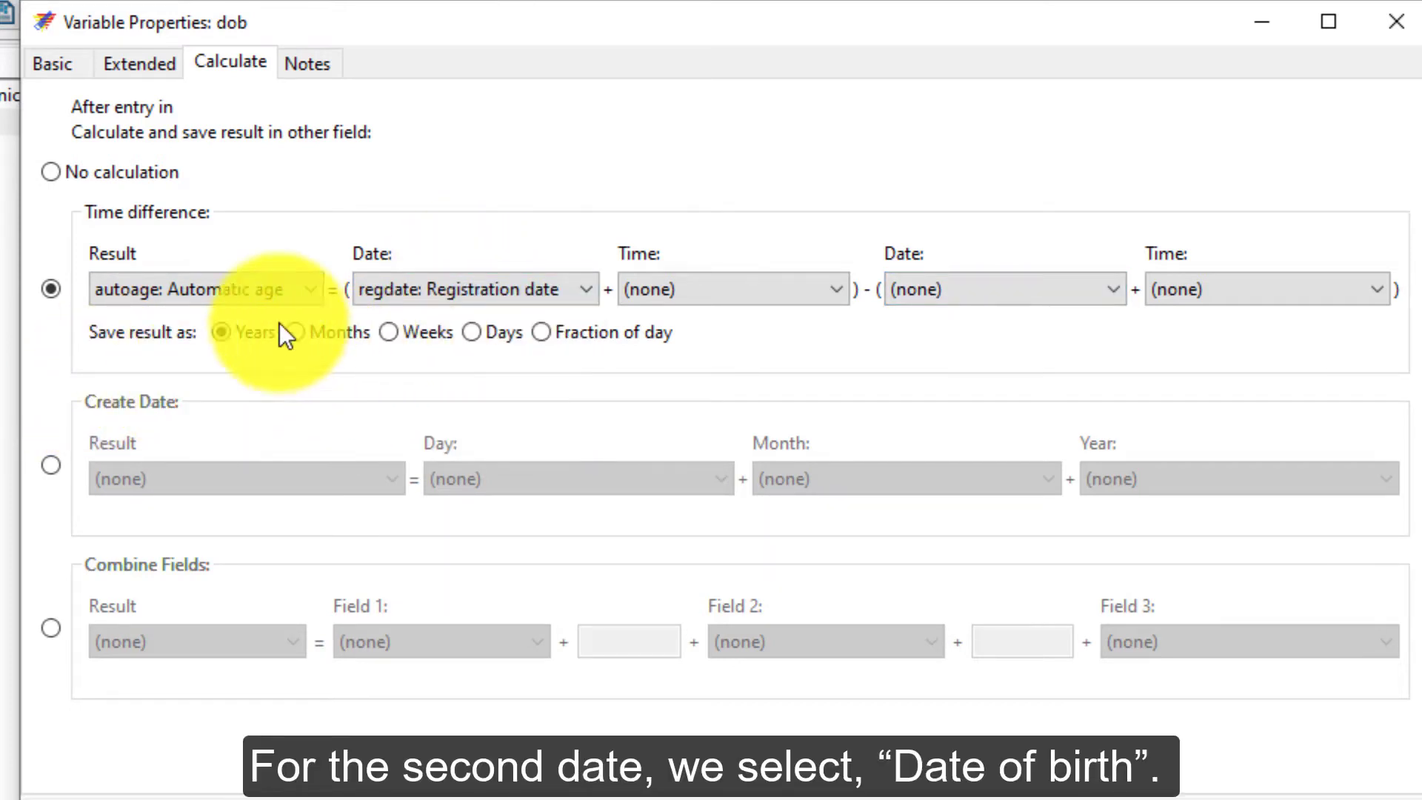
{"action": "left_click", "coordinate": [1001, 296]}
{"action": "left_click", "coordinate": [957, 363]}
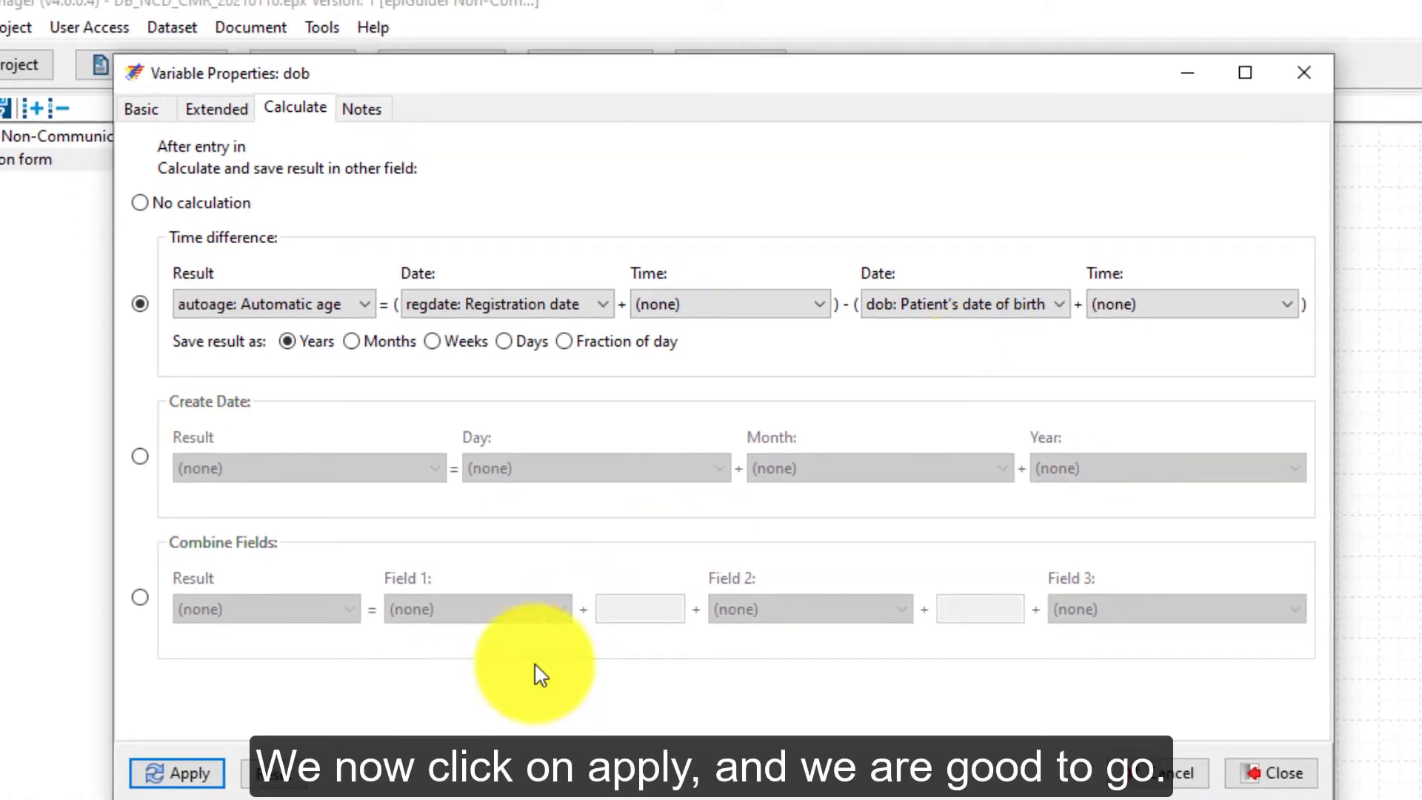
{"action": "left_click", "coordinate": [198, 781]}
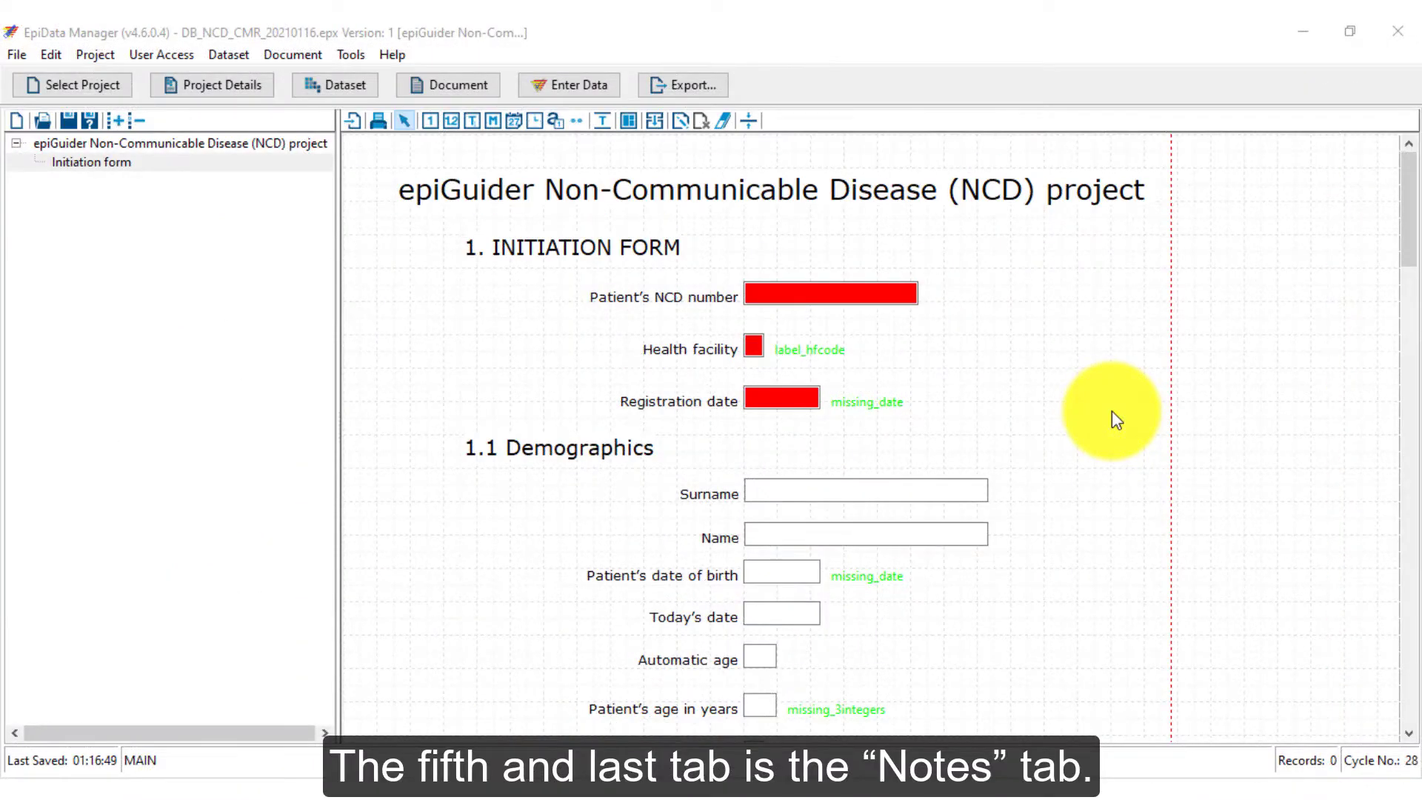
- Add an entry note to the Patient's NCD number question giving its format as "health facility number+year+serial number of patient that year"
{"action": "double_click", "coordinate": [759, 292]}
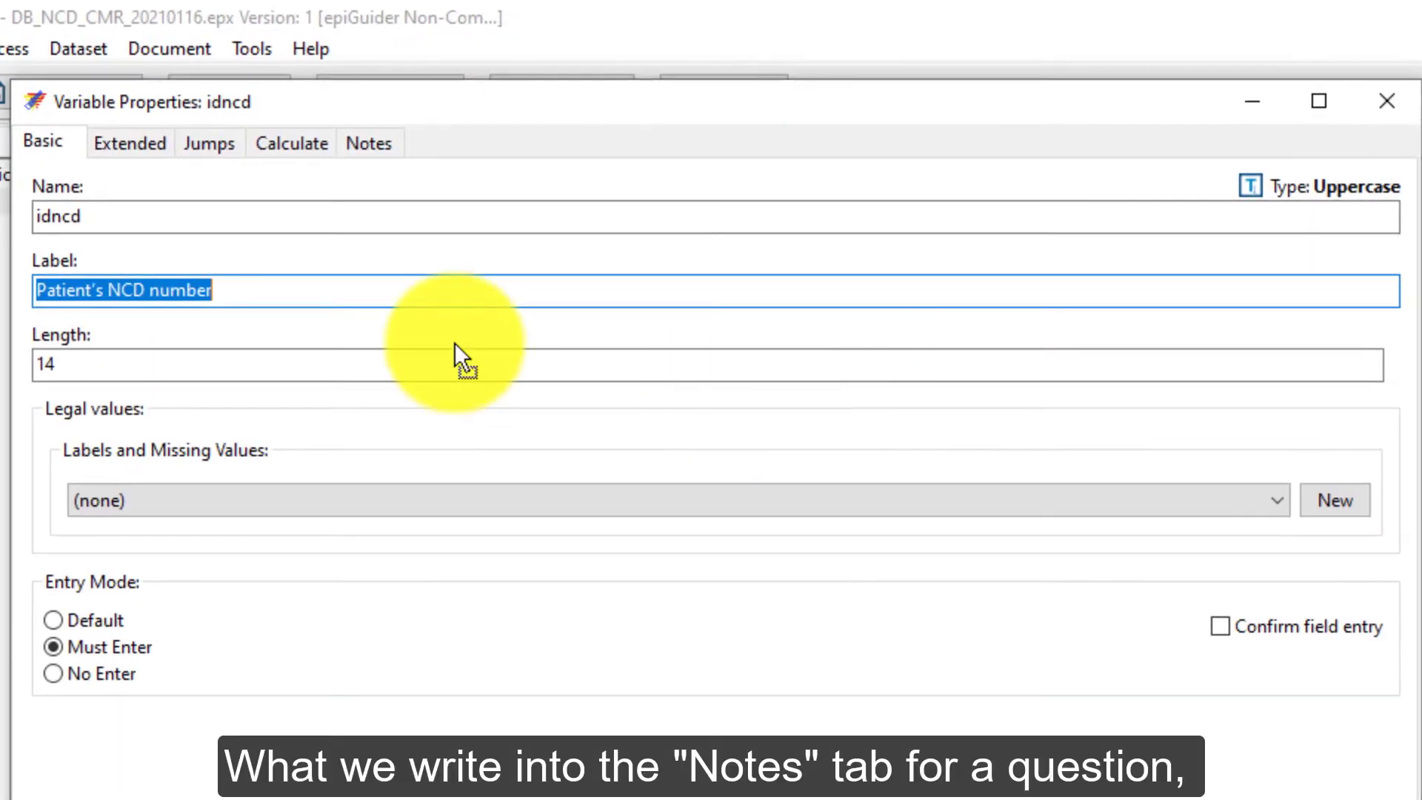
{"action": "left_click", "coordinate": [363, 143]}
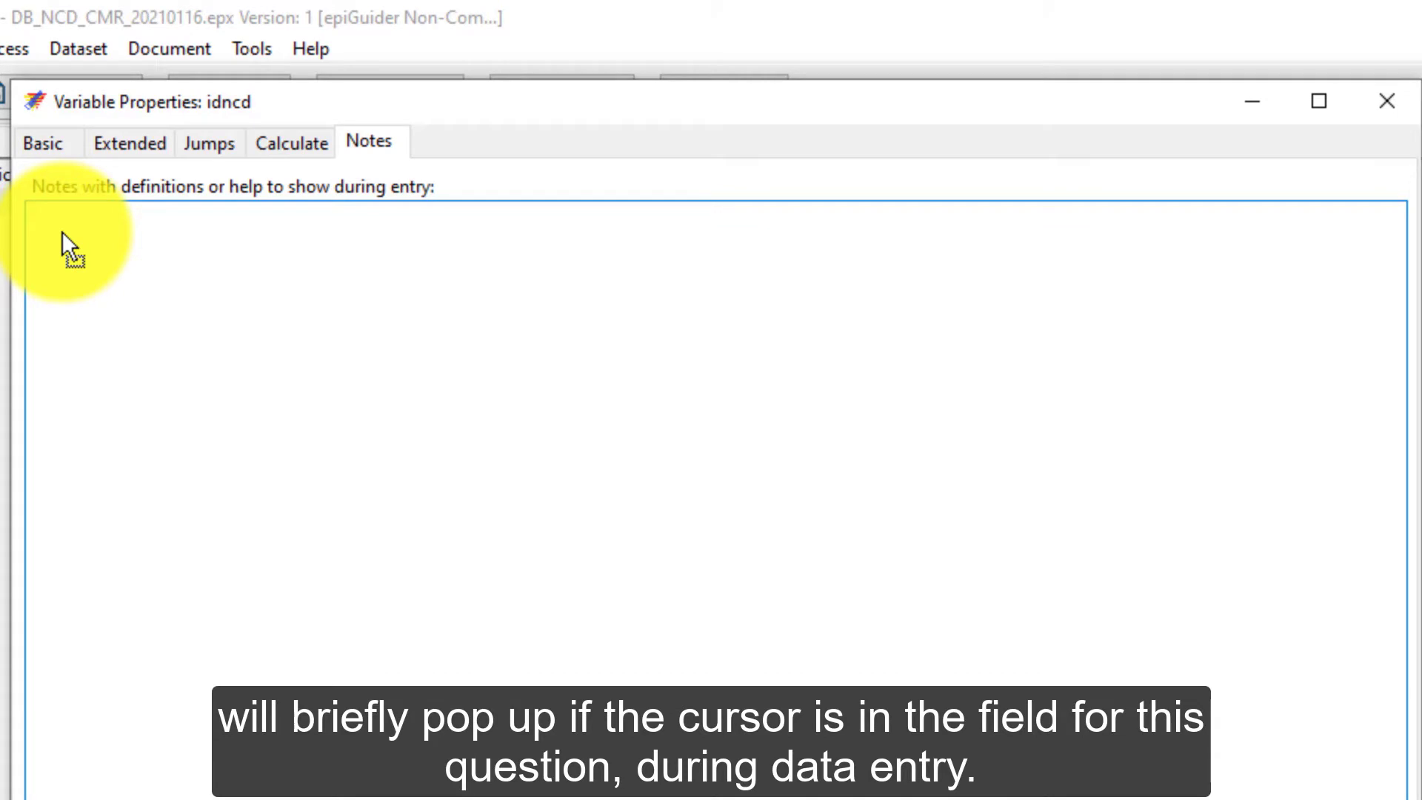
{"action": "key", "text": "ctrl+v"}
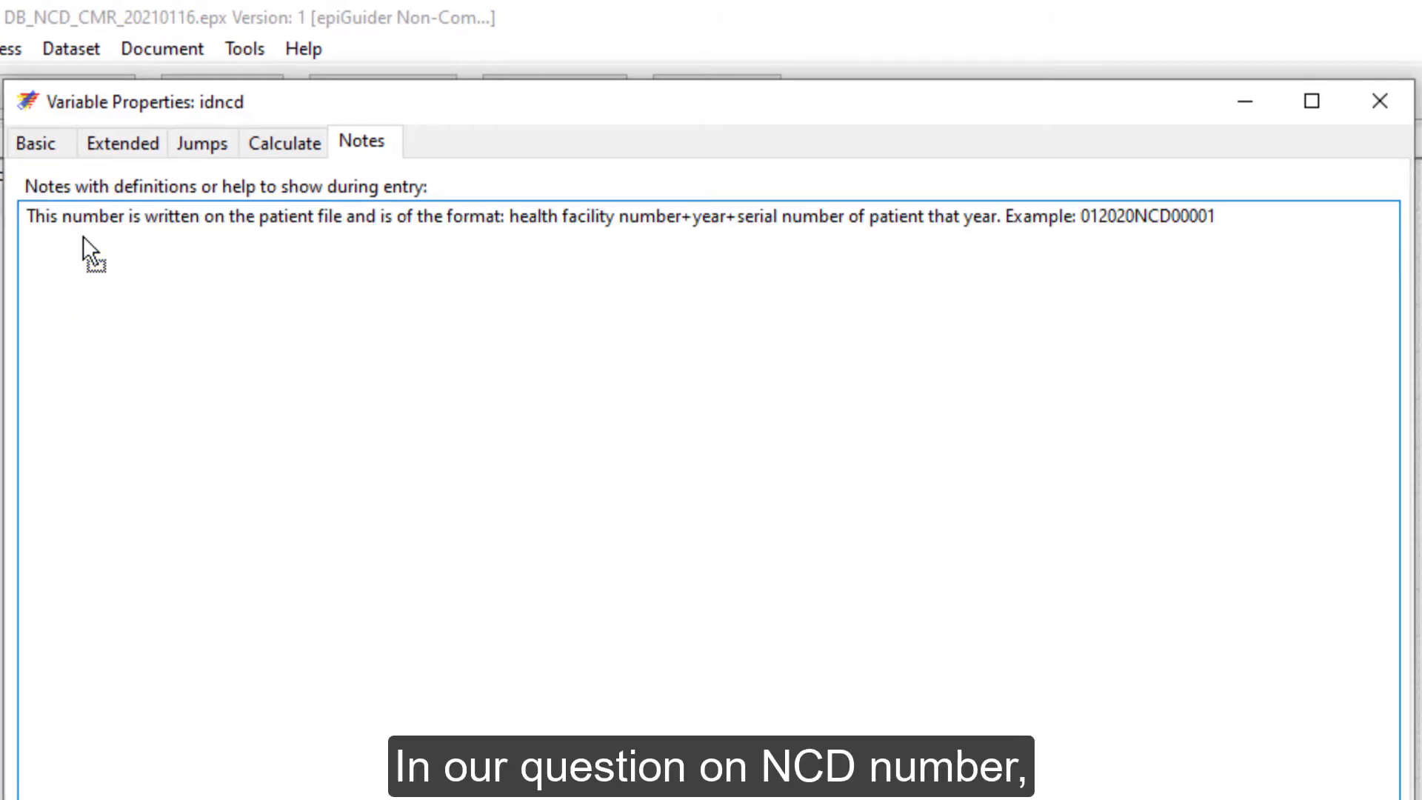
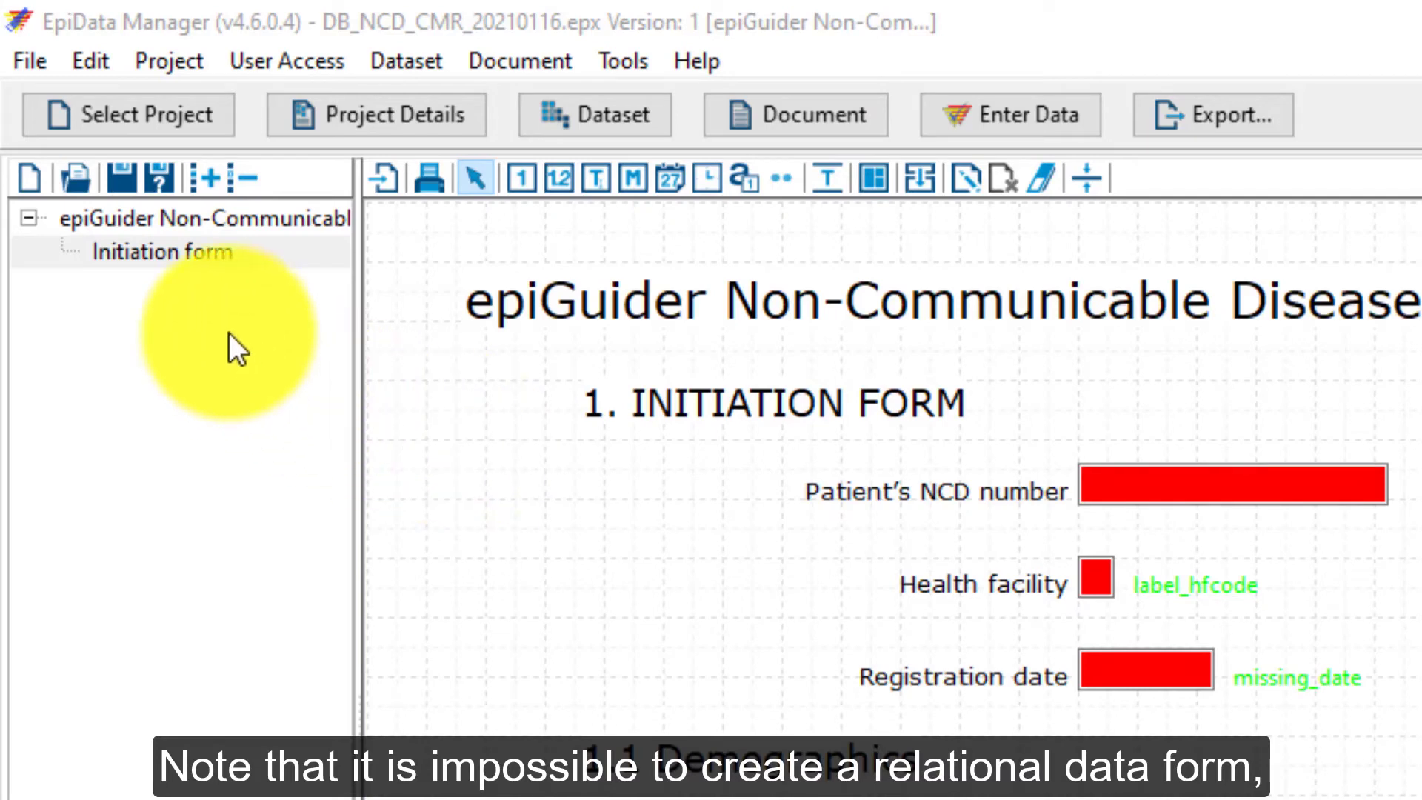
- In the dataset properties of the Initiation form, add "idncd: Patient's NCD number" as a key variable
{"action": "left_click", "coordinate": [235, 253]}
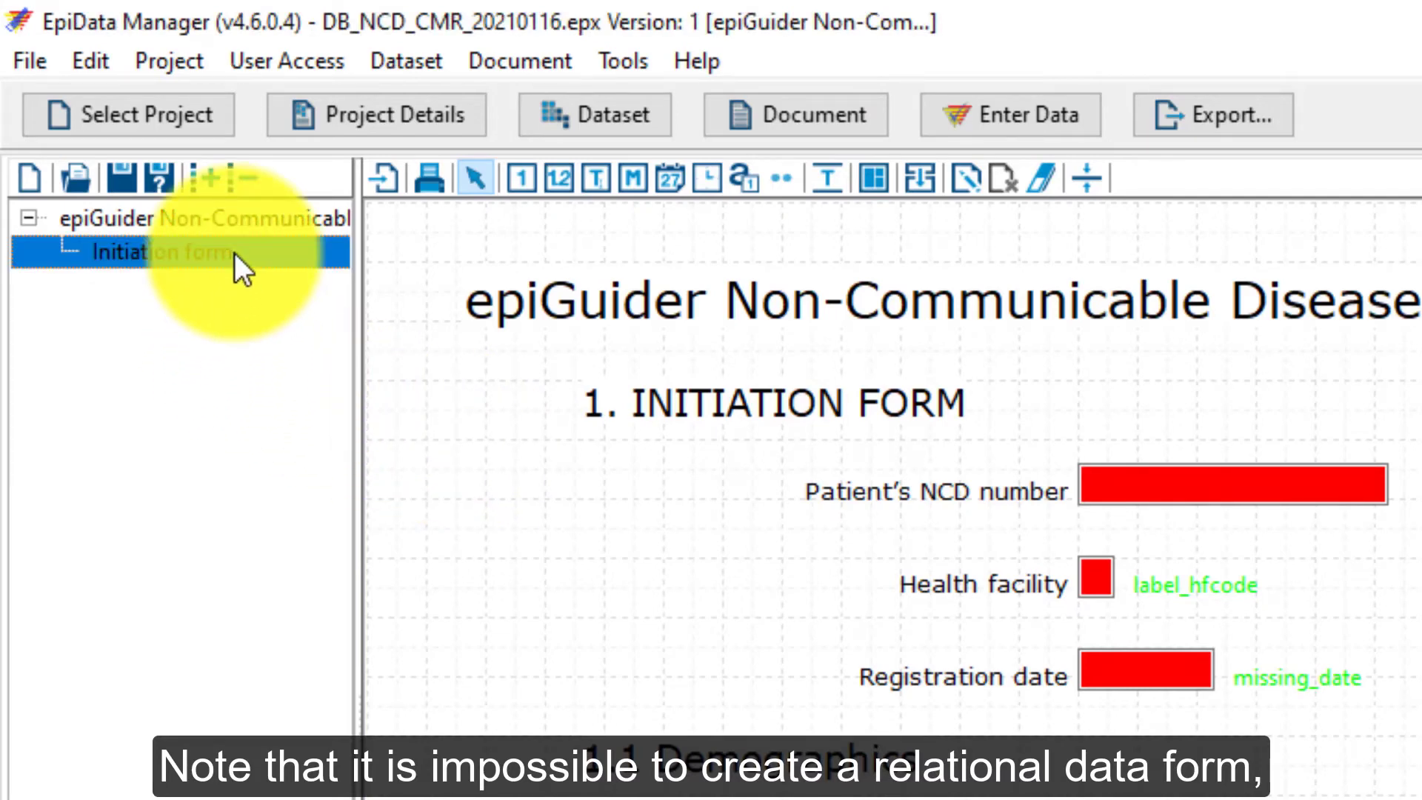
{"action": "left_click", "coordinate": [207, 191]}
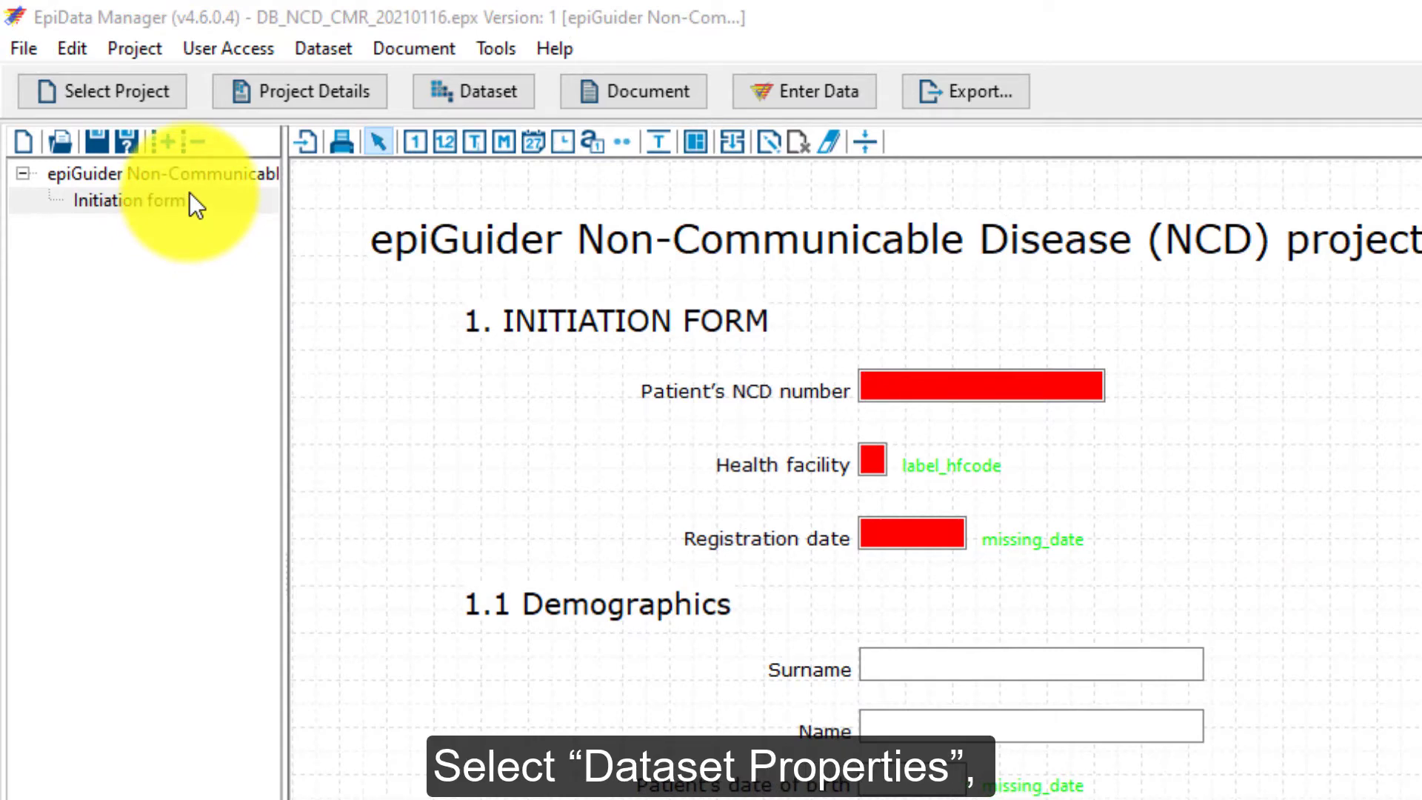
{"action": "right_click", "coordinate": [190, 195]}
{"action": "left_click", "coordinate": [283, 301]}
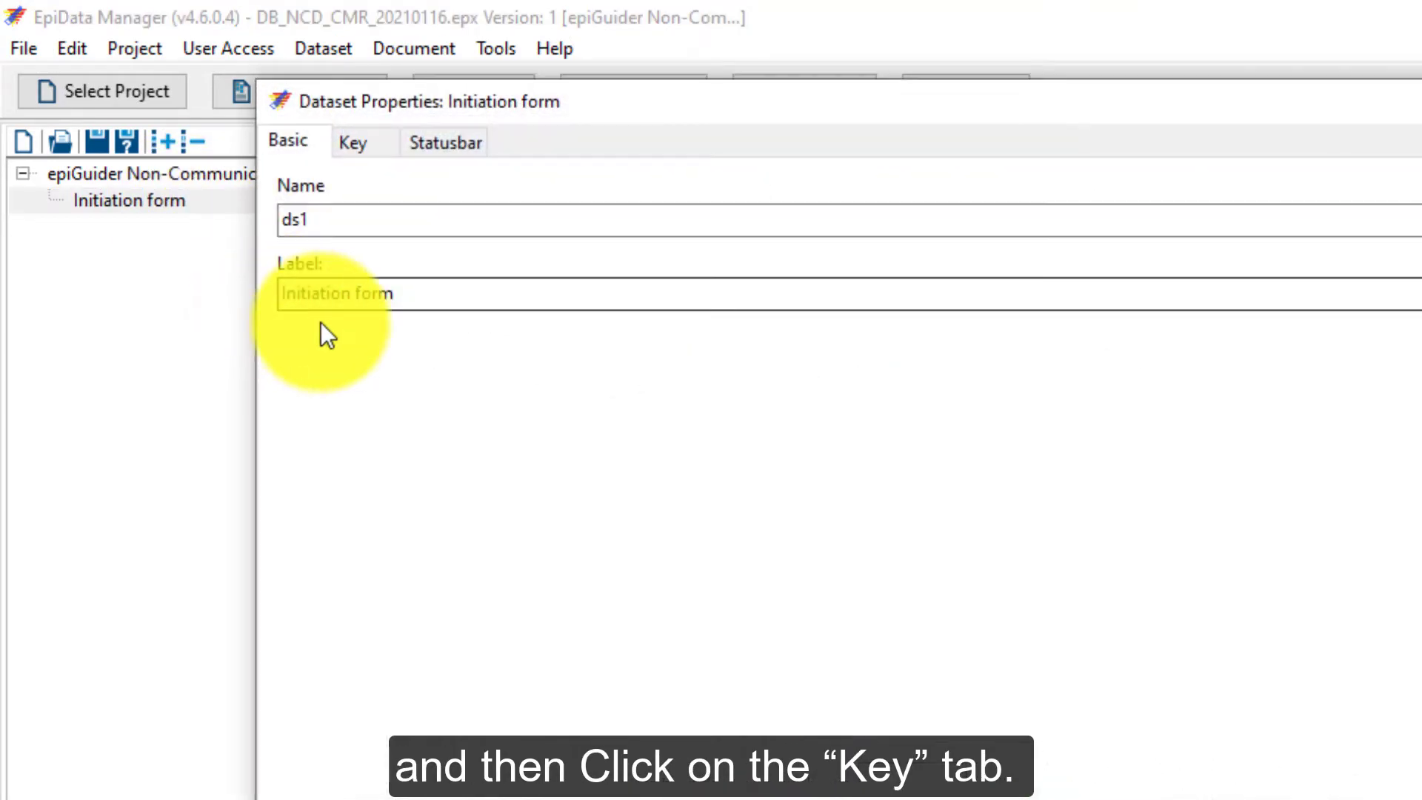
{"action": "left_click", "coordinate": [353, 143]}
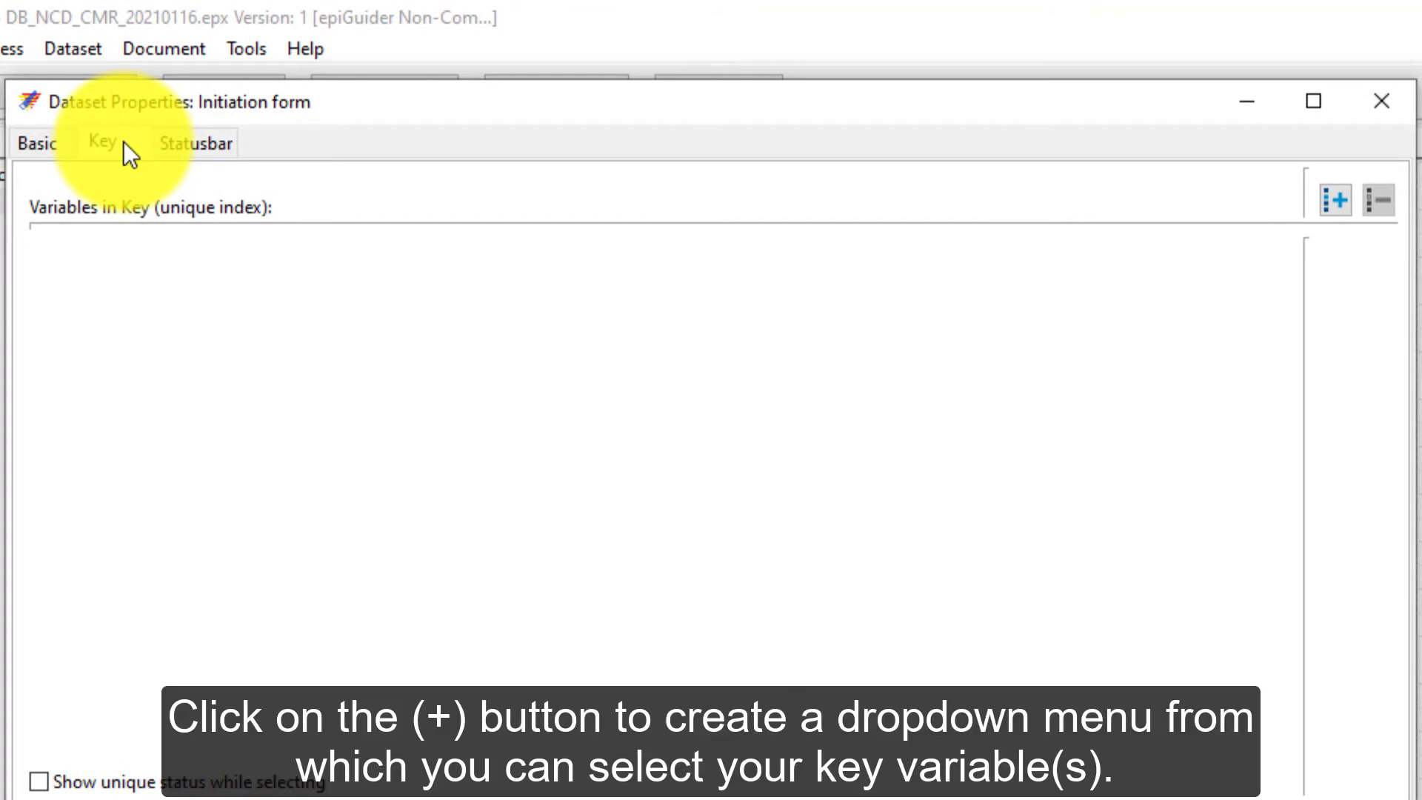
{"action": "left_click", "coordinate": [1346, 211]}
{"action": "left_click", "coordinate": [1282, 254]}
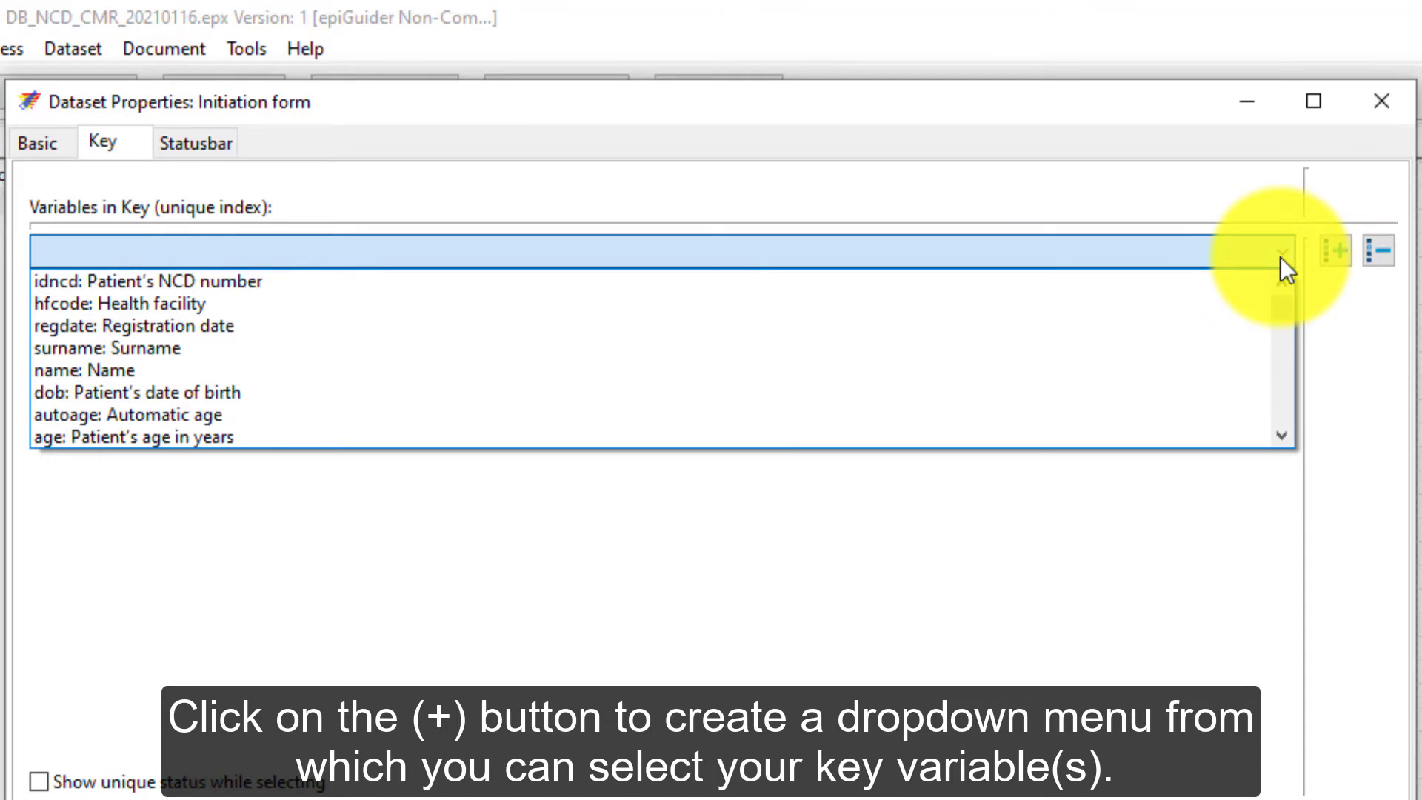
{"action": "left_click", "coordinate": [930, 281]}
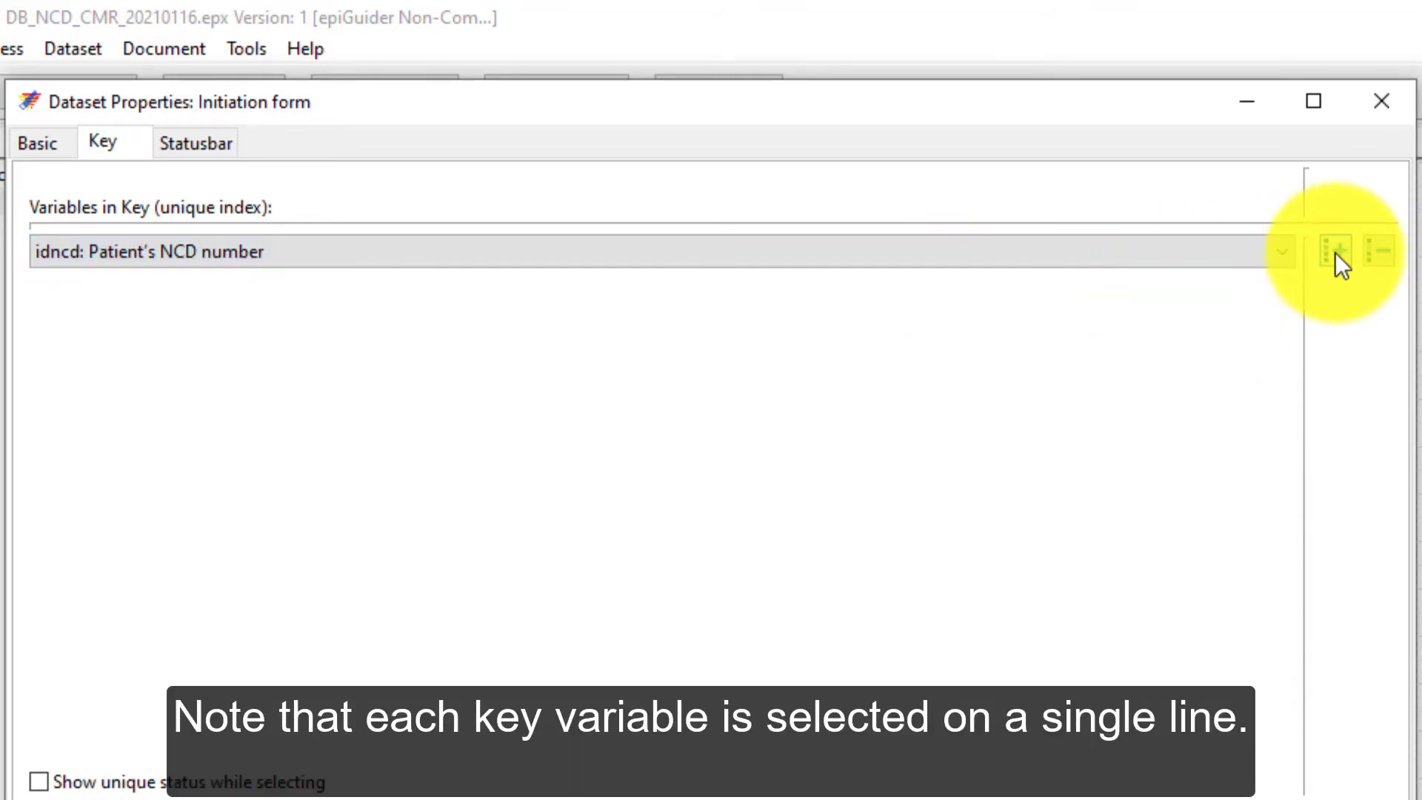
- Add "hfcode: Health facility" and "regdate: Registration date" as further key variables of the Initiation form and apply the key
{"action": "left_click", "coordinate": [1335, 252]}
{"action": "left_click", "coordinate": [1278, 293]}
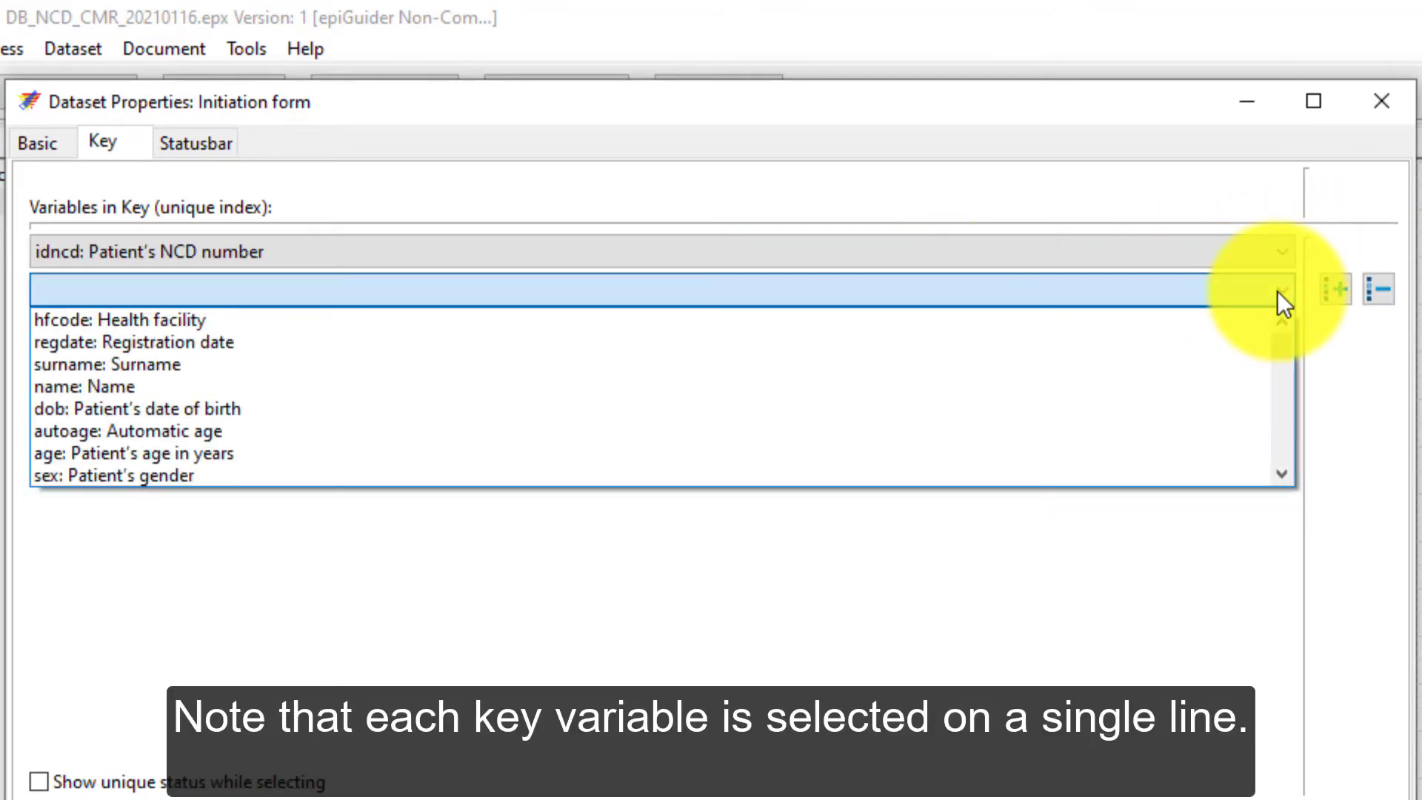
{"action": "left_click", "coordinate": [782, 324]}
{"action": "left_click", "coordinate": [1336, 289]}
{"action": "left_click", "coordinate": [406, 328]}
{"action": "left_click", "coordinate": [385, 374]}
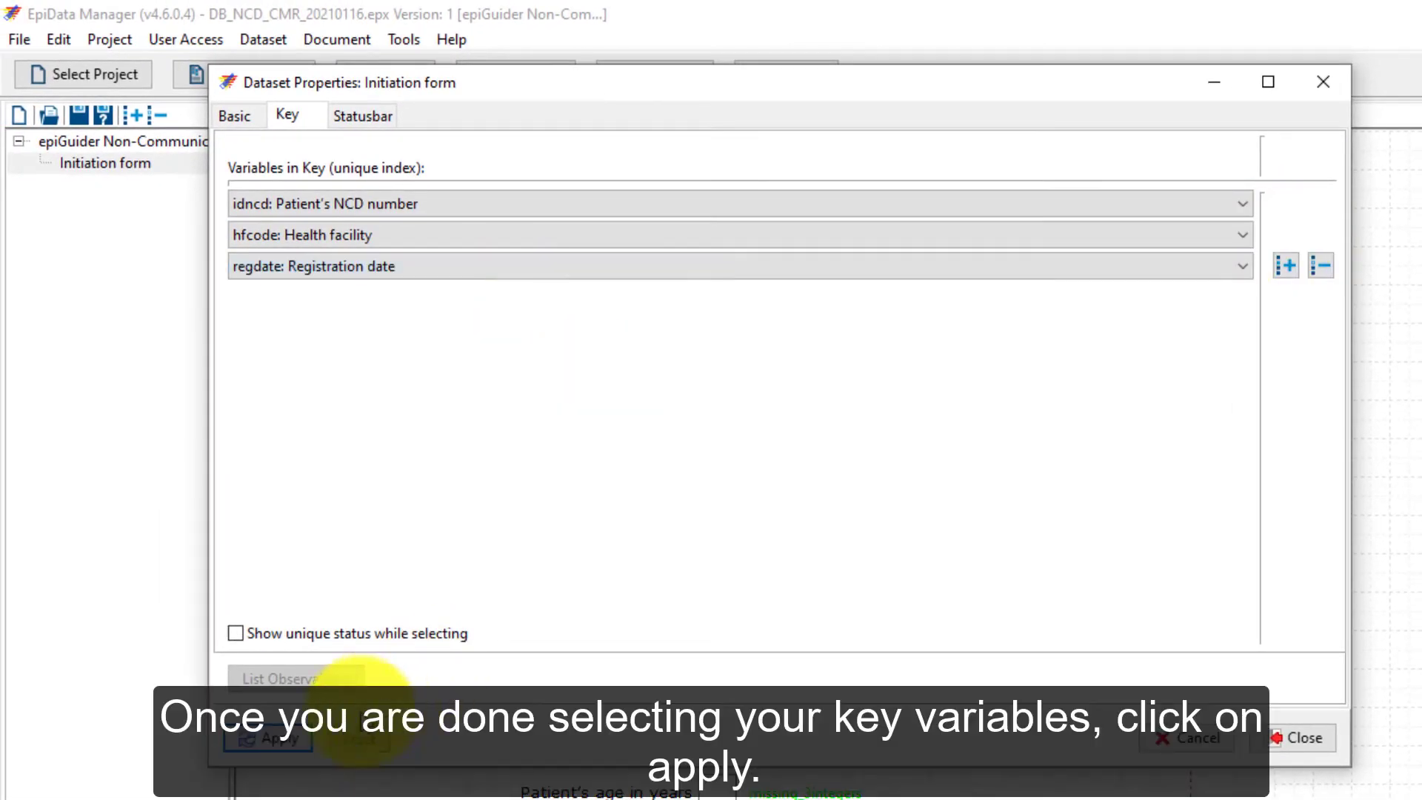
{"action": "left_click", "coordinate": [280, 744]}
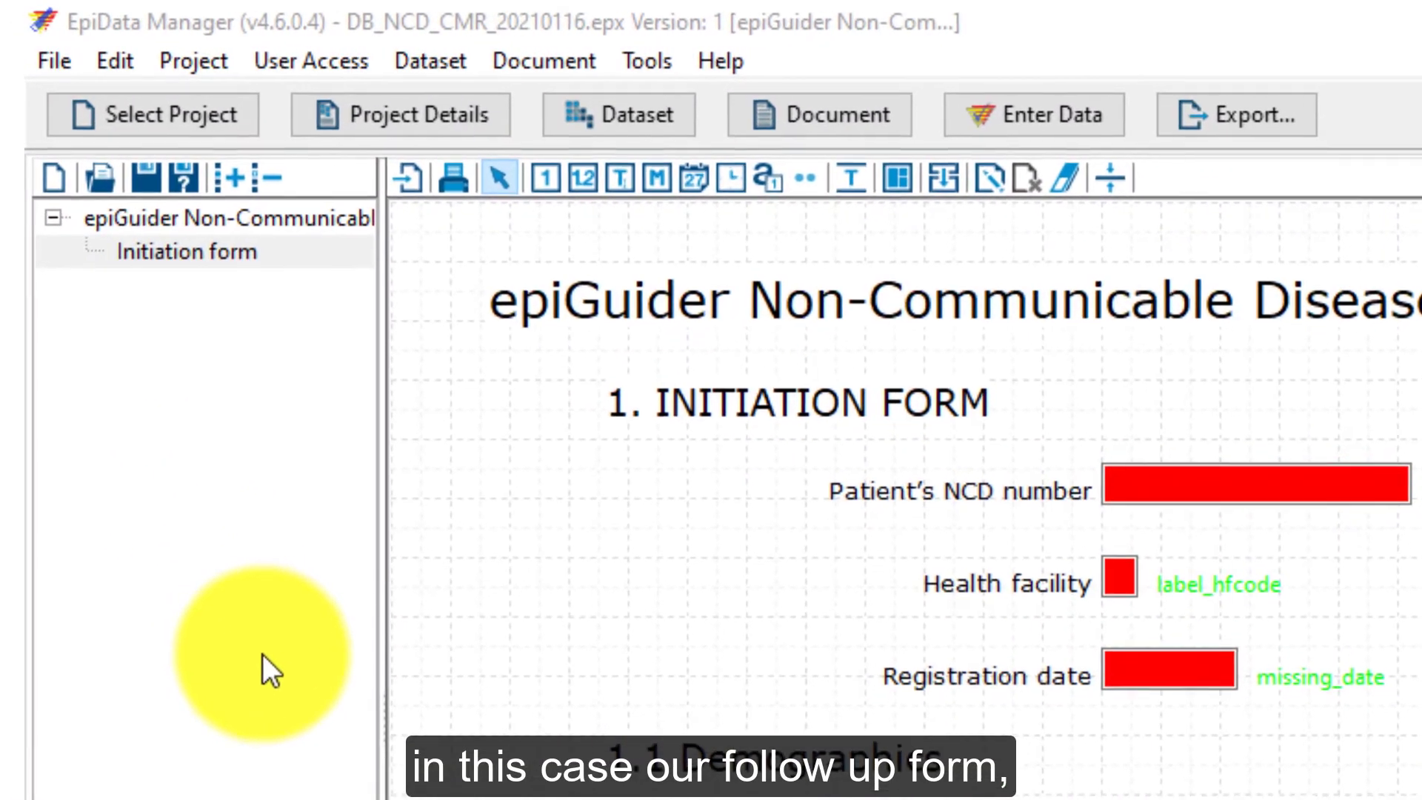
- Create a related dataset beneath the Initiation form and name it "Followup form"
{"action": "left_click", "coordinate": [217, 254]}
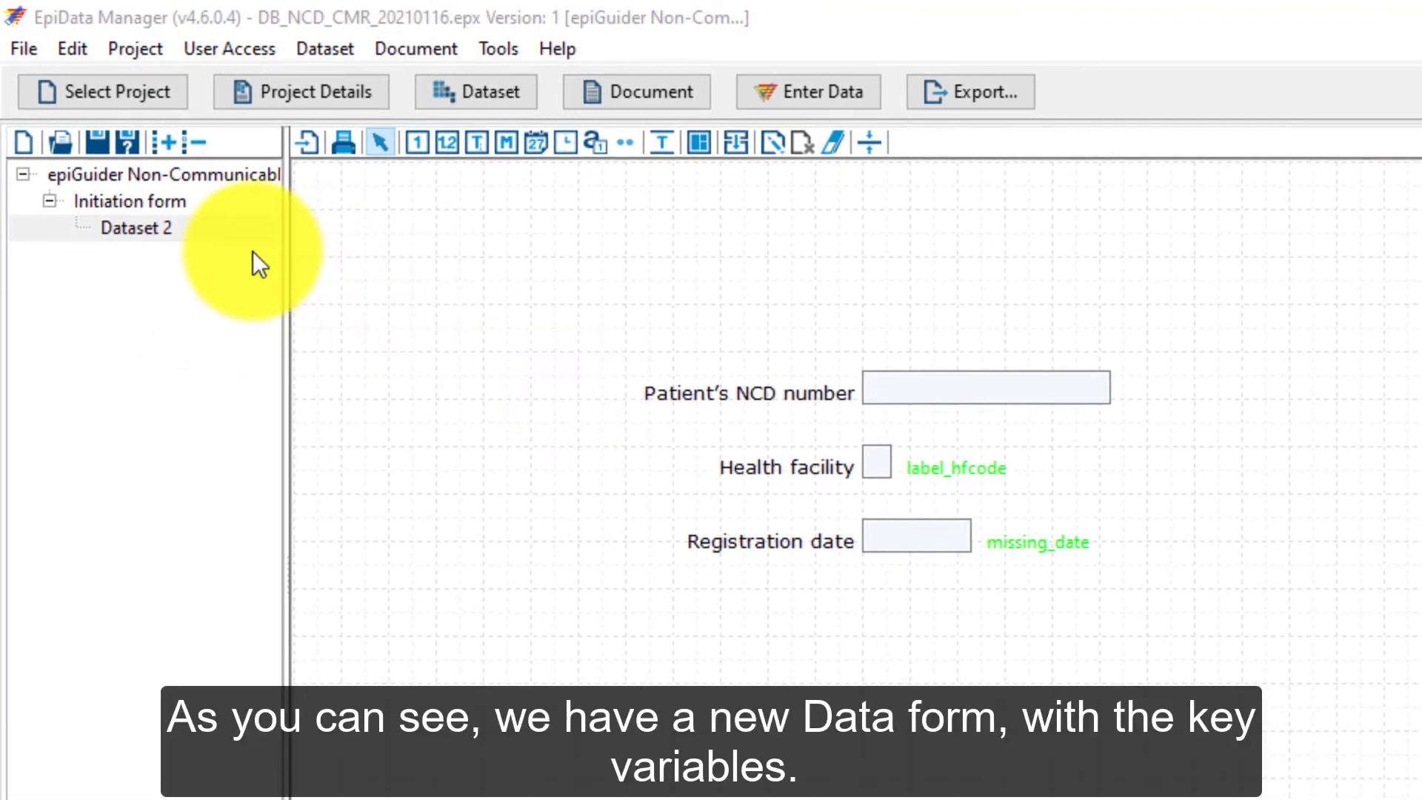
{"action": "left_click", "coordinate": [208, 236]}
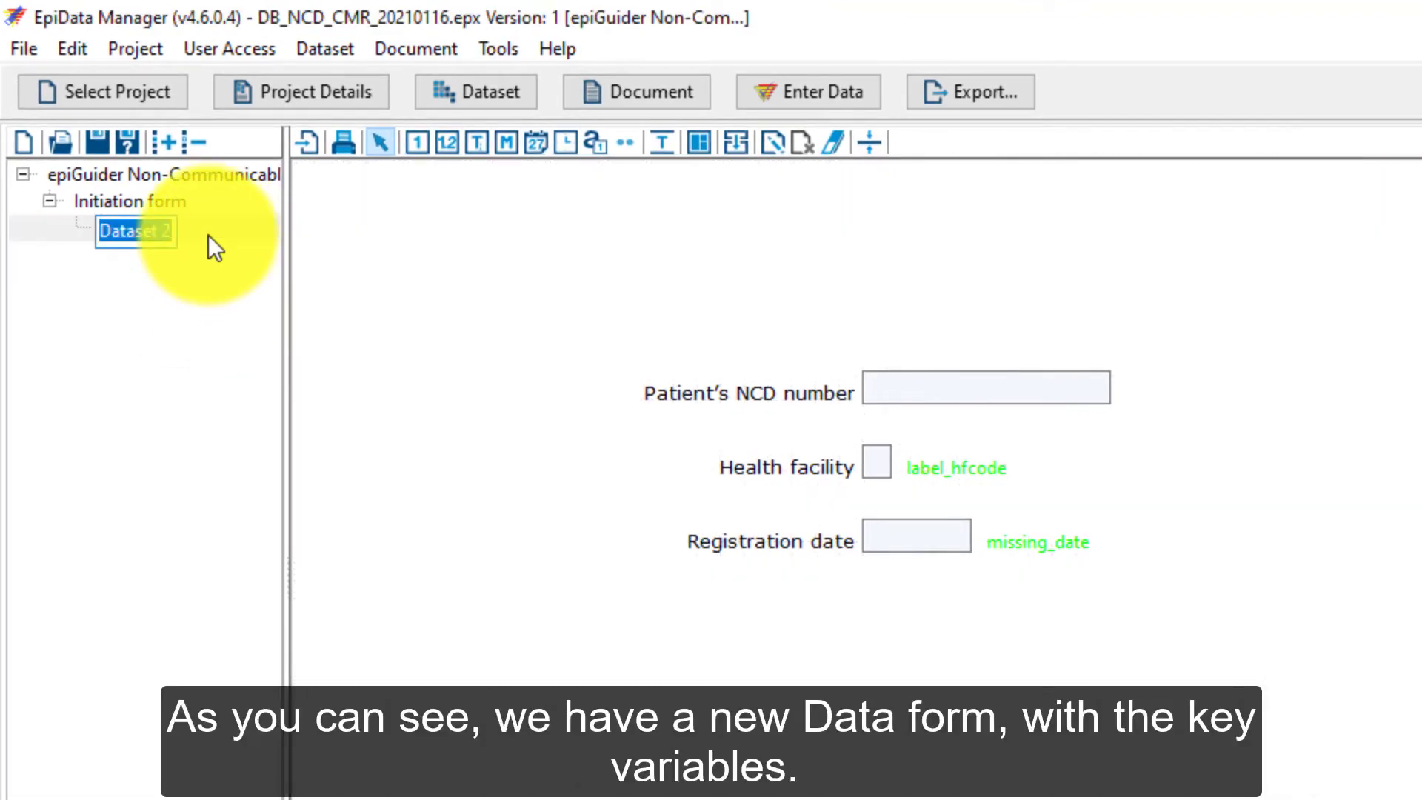
{"action": "type", "text": "Followup form"}
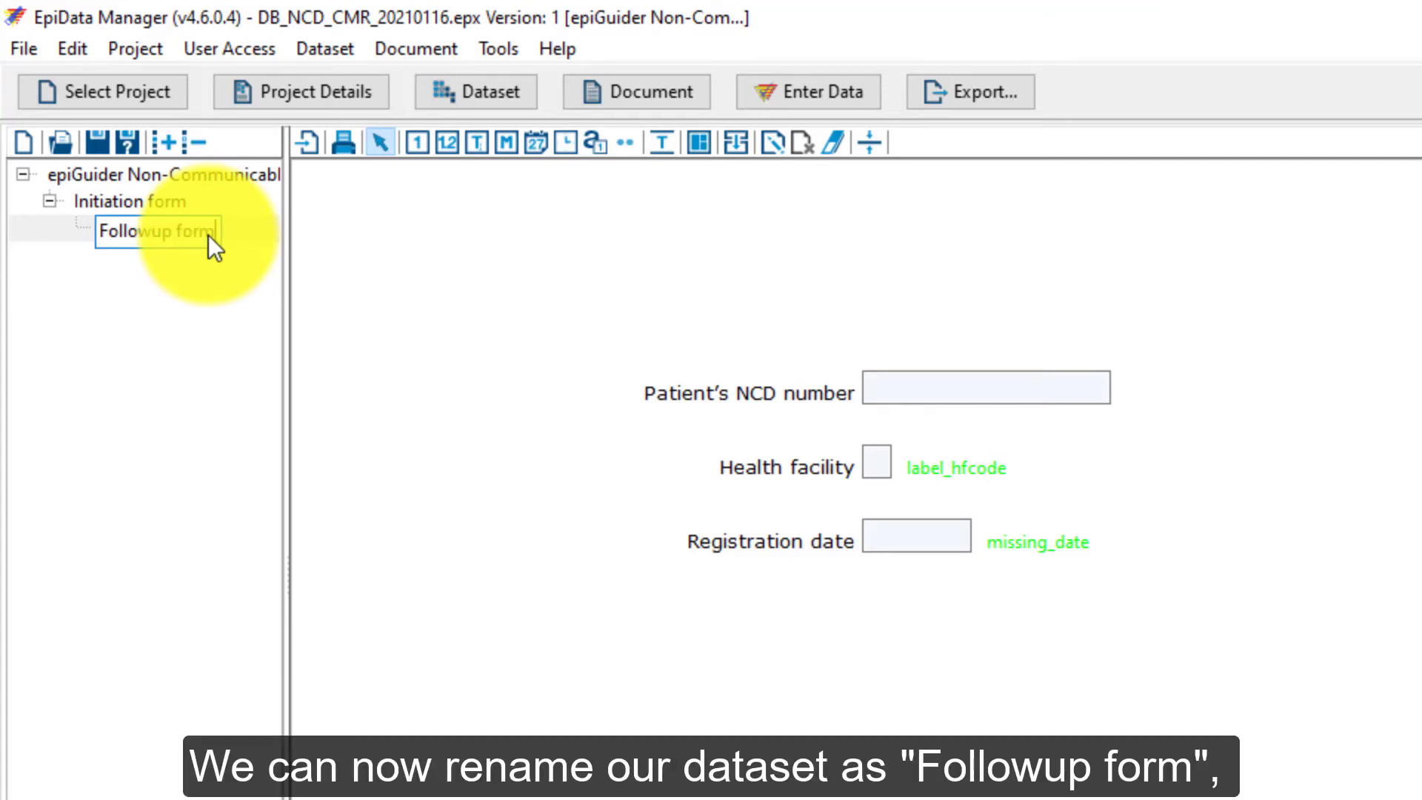
{"action": "key", "text": "Return"}
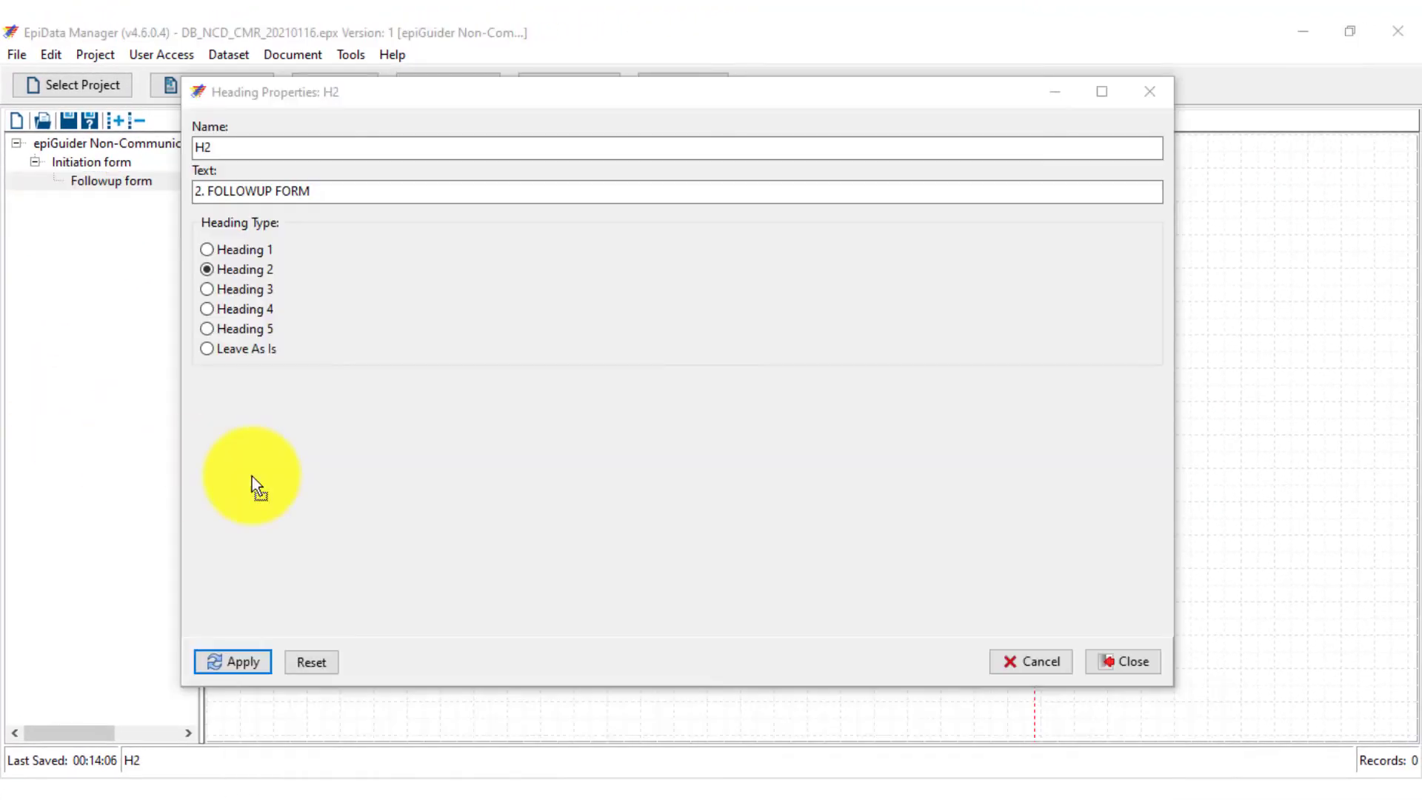
- Apply the Heading 2 "2. FOLLOWUP FORM" to the new form and move its three key fields up slightly, closer to the heading
{"action": "left_click", "coordinate": [254, 661]}
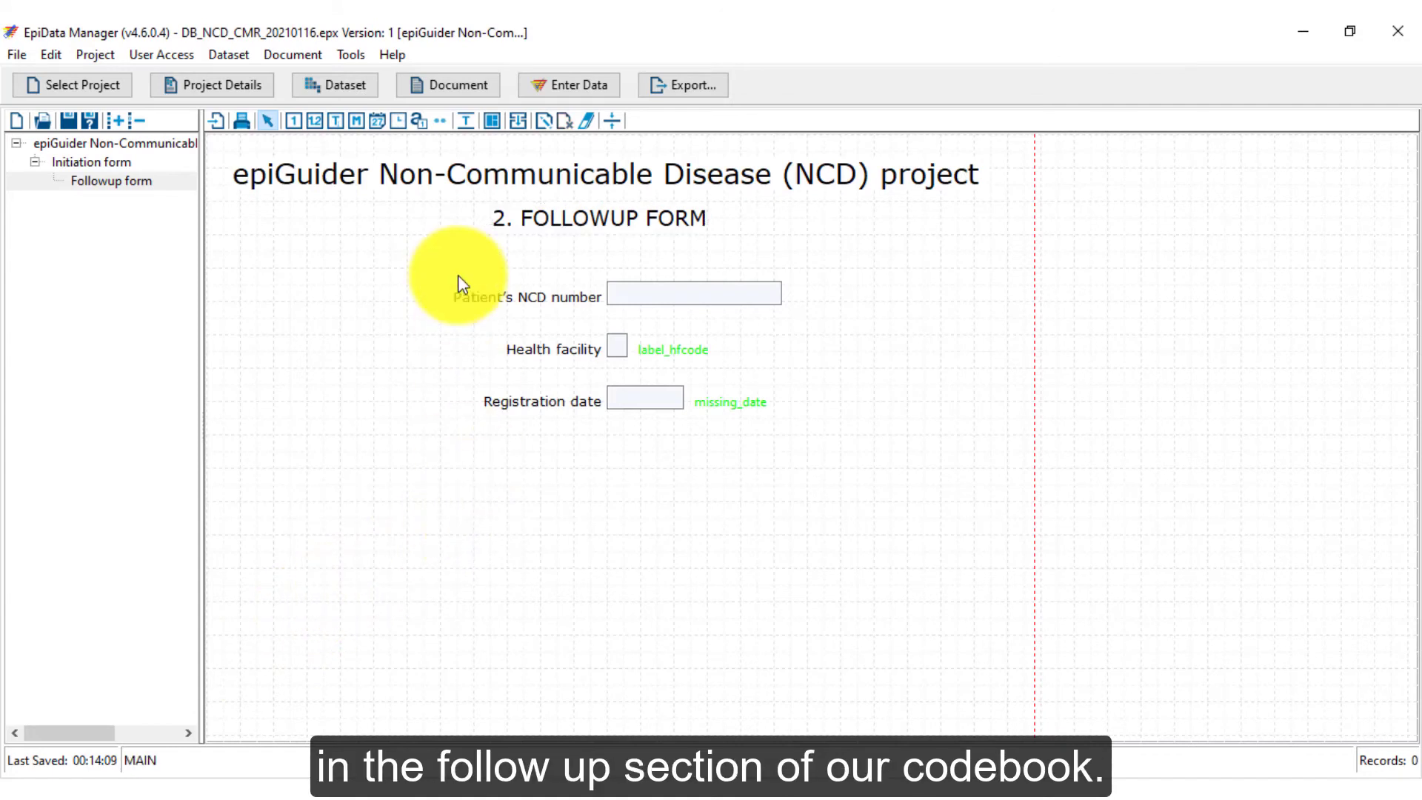
{"action": "left_click_drag", "start_coordinate": [448, 254], "coordinate": [832, 444]}
{"action": "left_click_drag", "start_coordinate": [621, 297], "coordinate": [623, 272]}
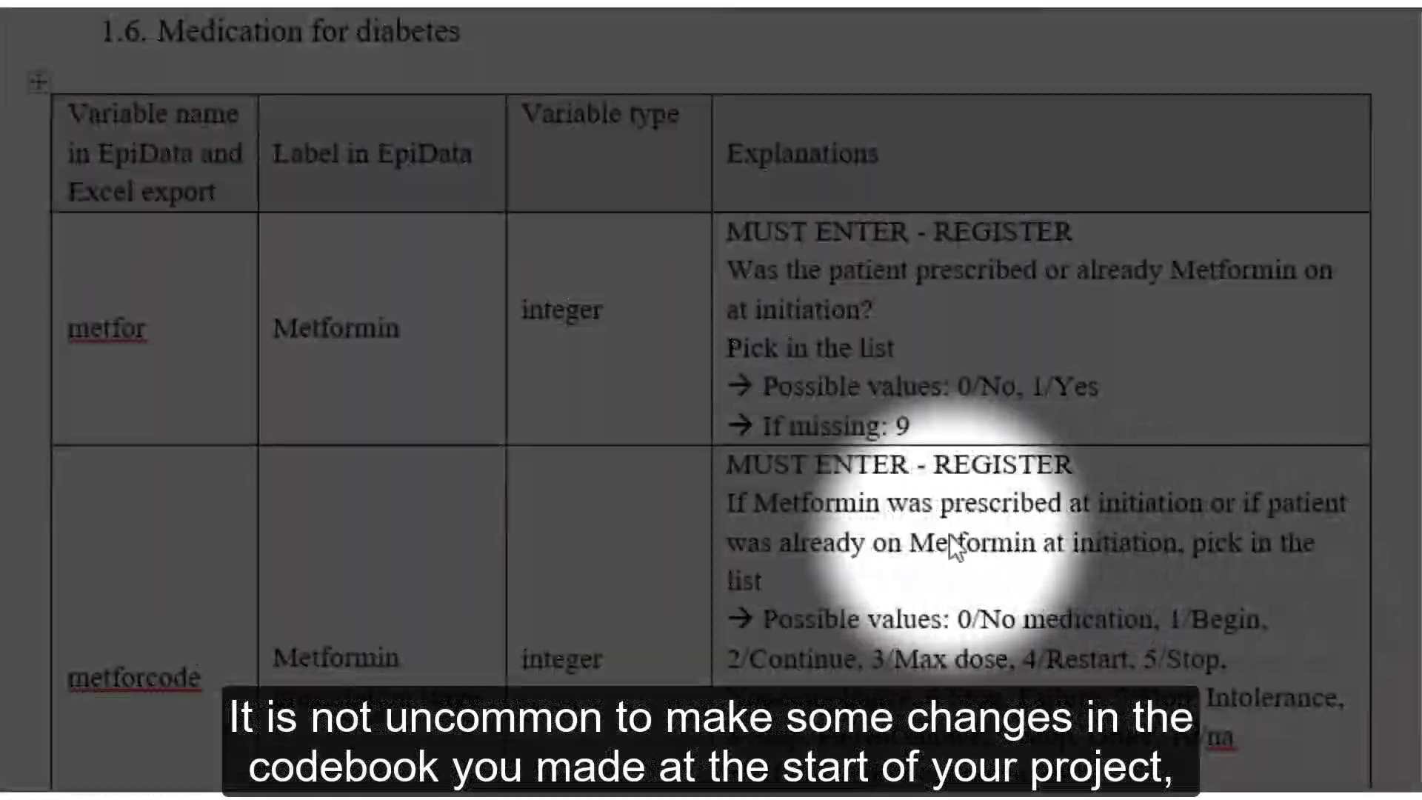
- Read through the Medication for diabetes section of the codebook, covering the Metformin and Glibenclamide variables
{"action": "scroll", "coordinate": [950, 534], "scroll_direction": "down", "scroll_amount": 5}
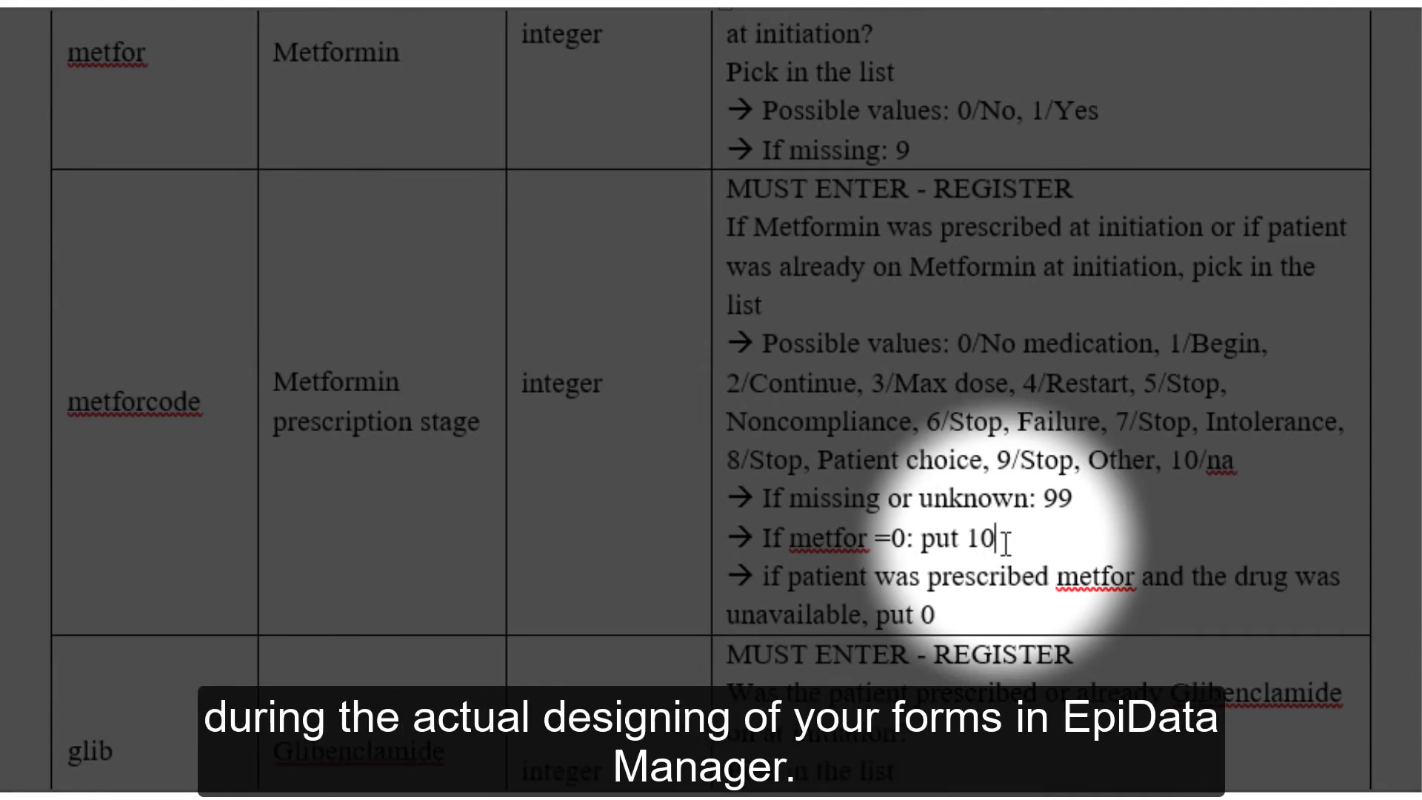
{"action": "scroll", "coordinate": [1013, 444], "scroll_direction": "down", "scroll_amount": 7}
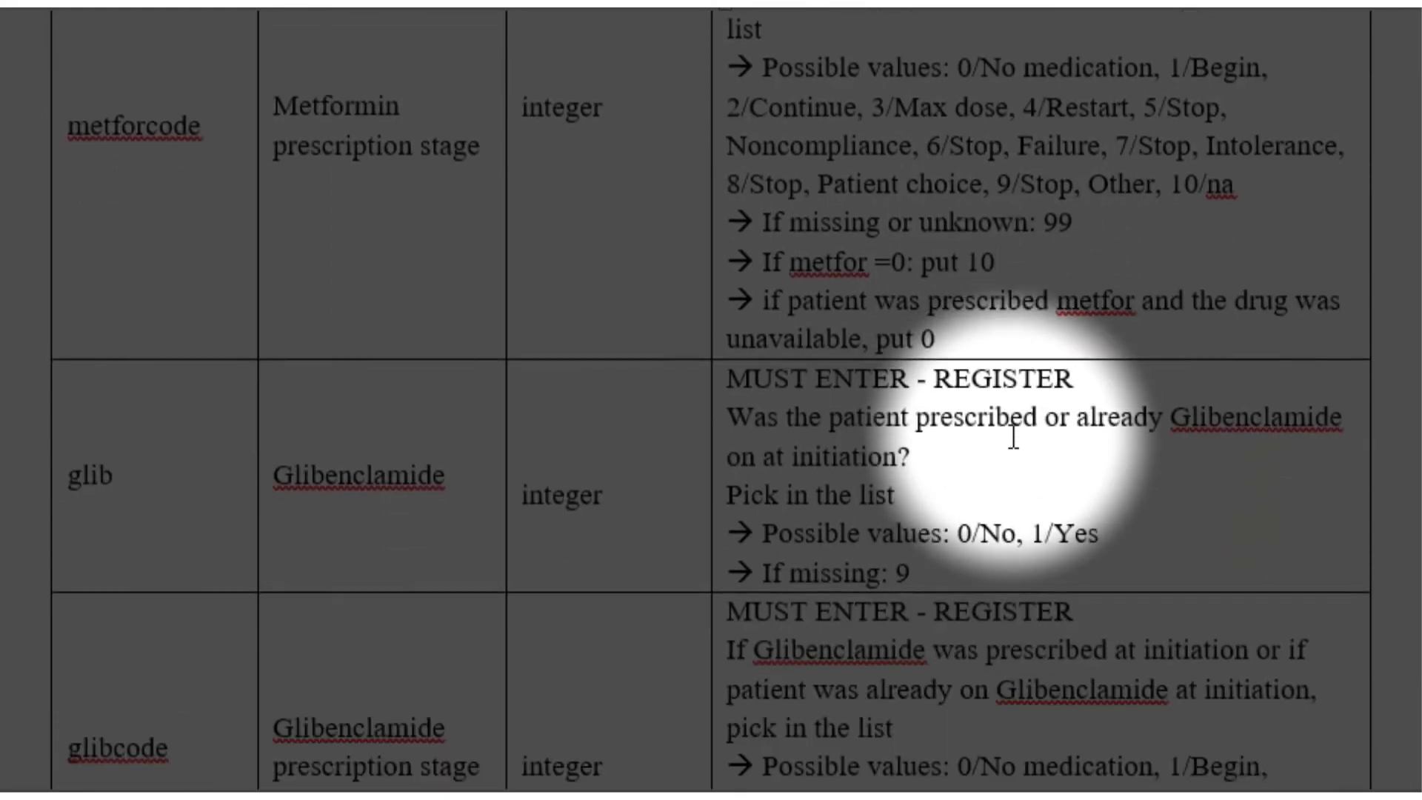
{"action": "scroll", "coordinate": [1014, 437], "scroll_direction": "down", "scroll_amount": 3}
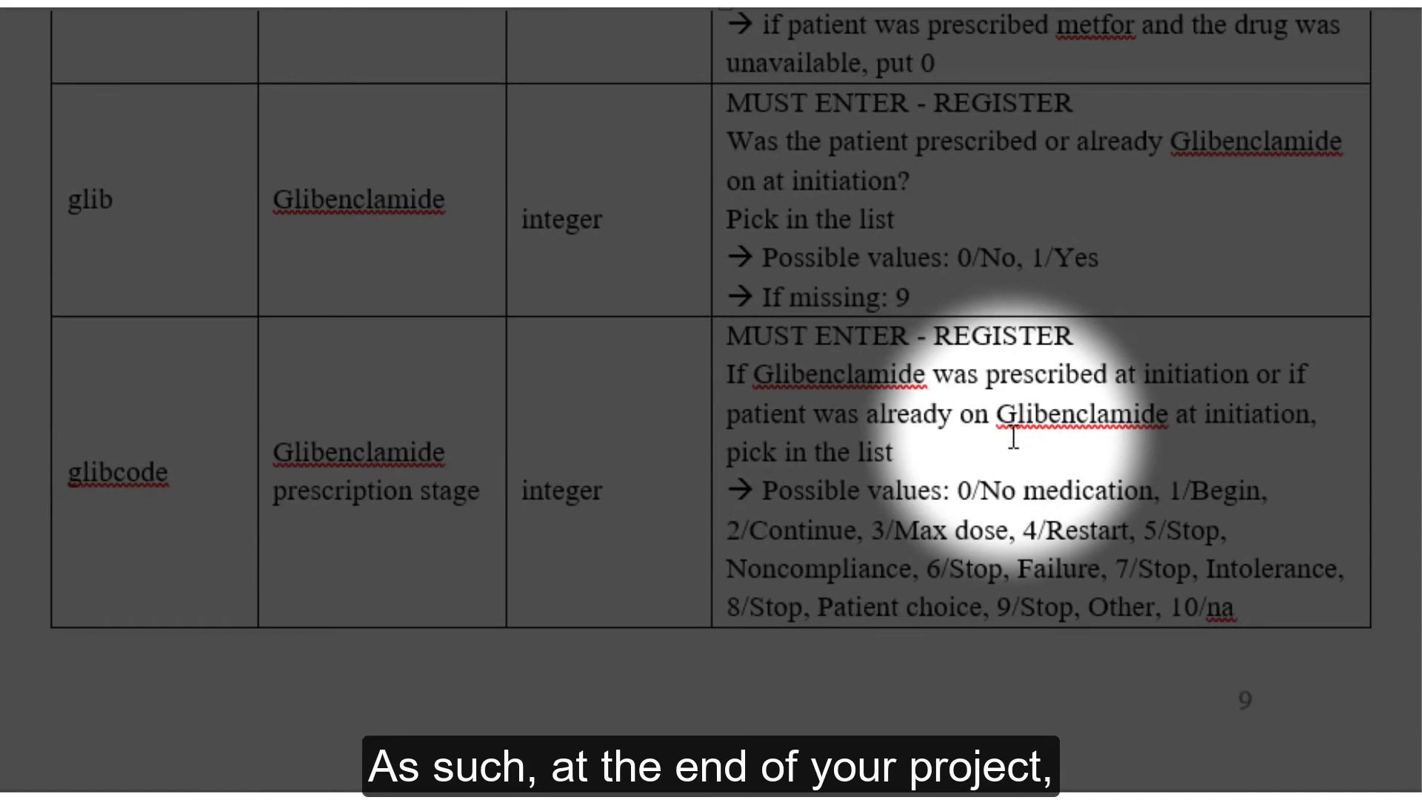
{"action": "scroll", "coordinate": [1014, 437], "scroll_direction": "down", "scroll_amount": 7}
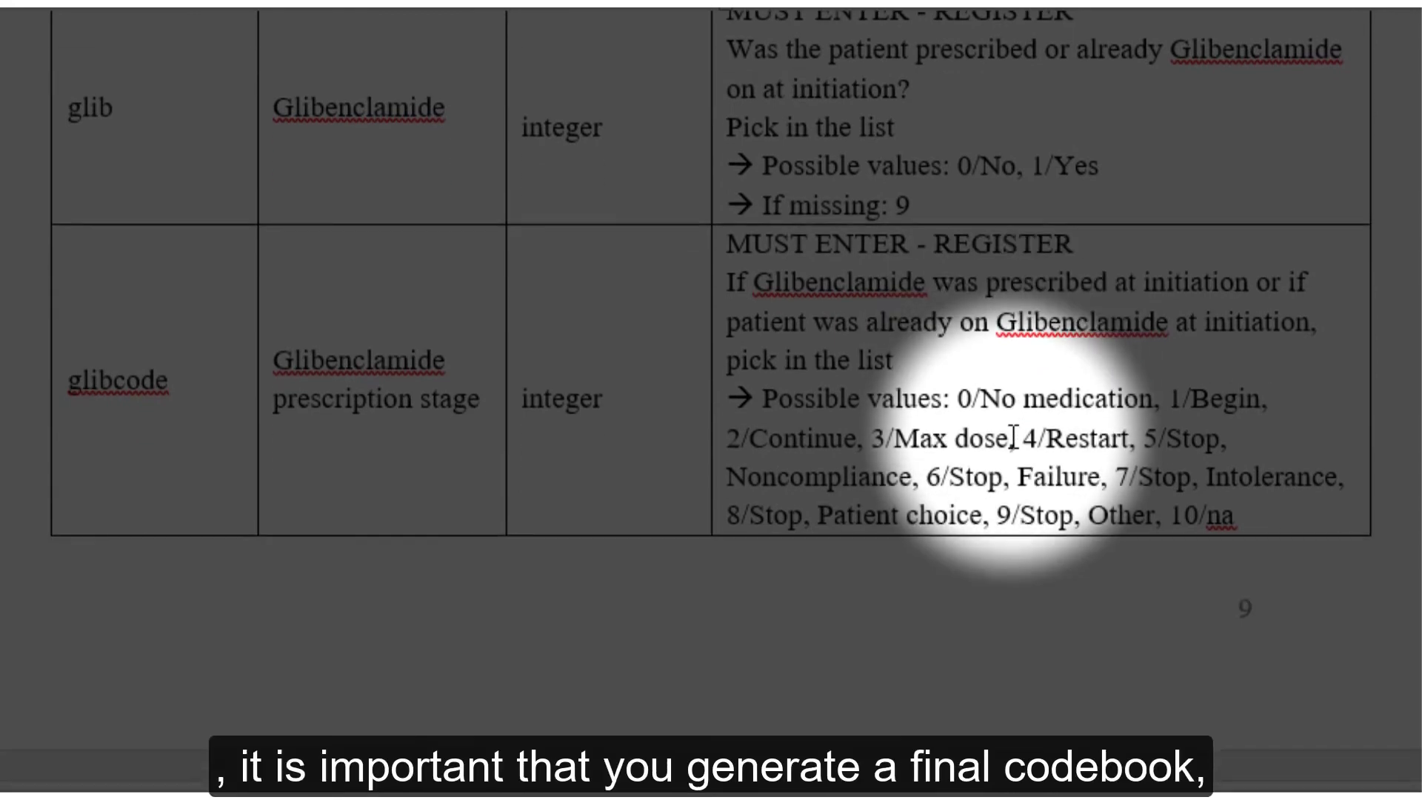
{"action": "scroll", "coordinate": [1012, 439], "scroll_direction": "down", "scroll_amount": 1}
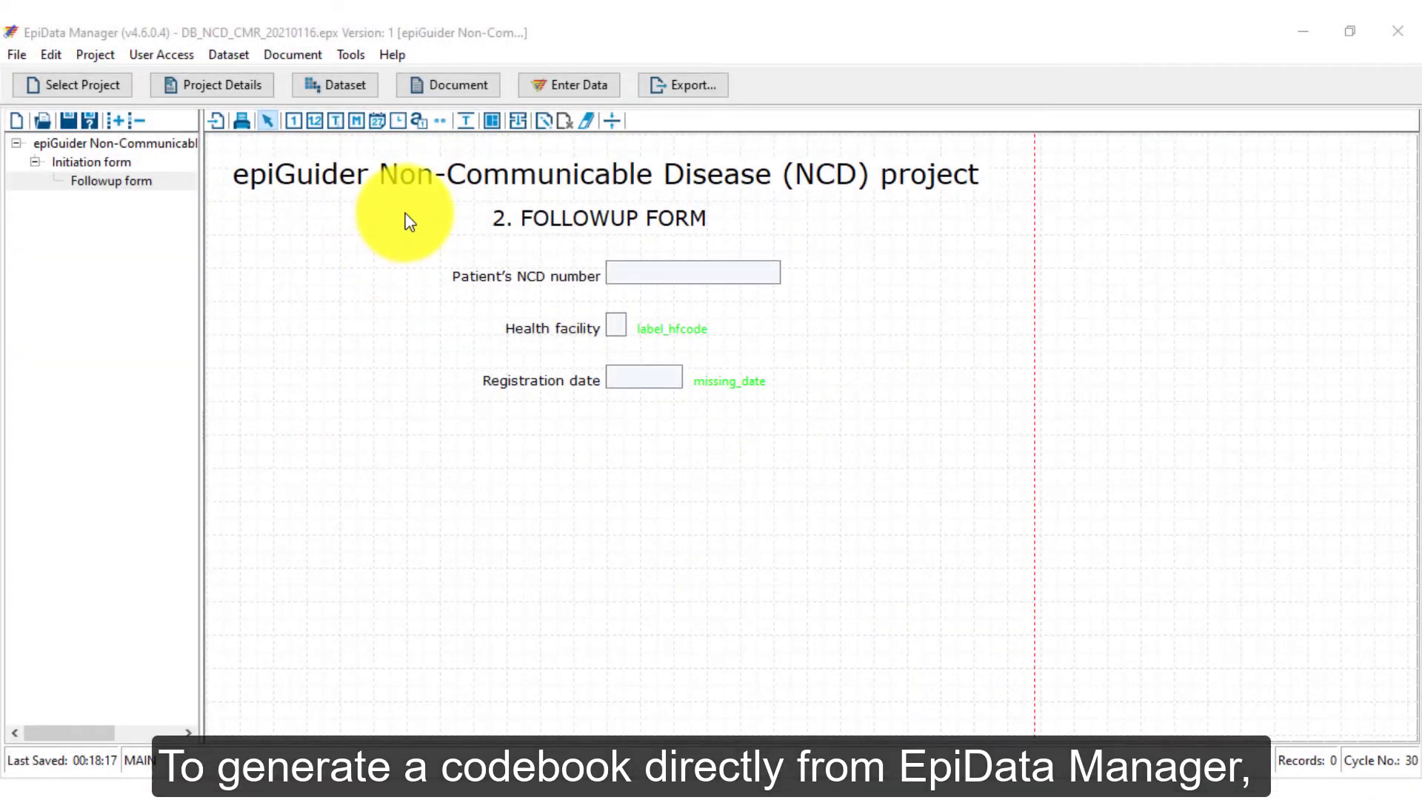
- Generate a CodeBook report for the project file DB_NCD_CMR_20210116.epx in the default Text output format
{"action": "left_click", "coordinate": [459, 85]}
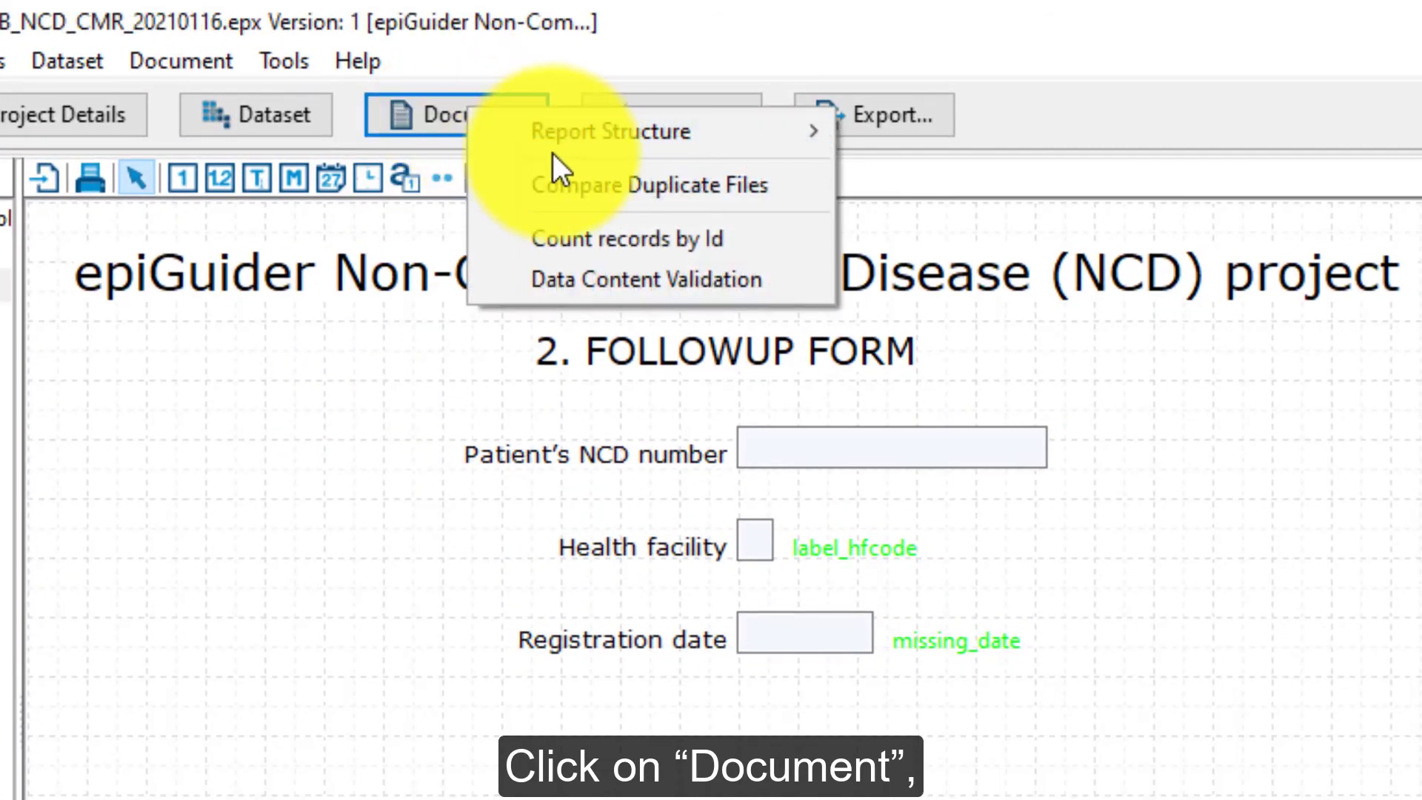
{"action": "mouse_move", "coordinate": [597, 137]}
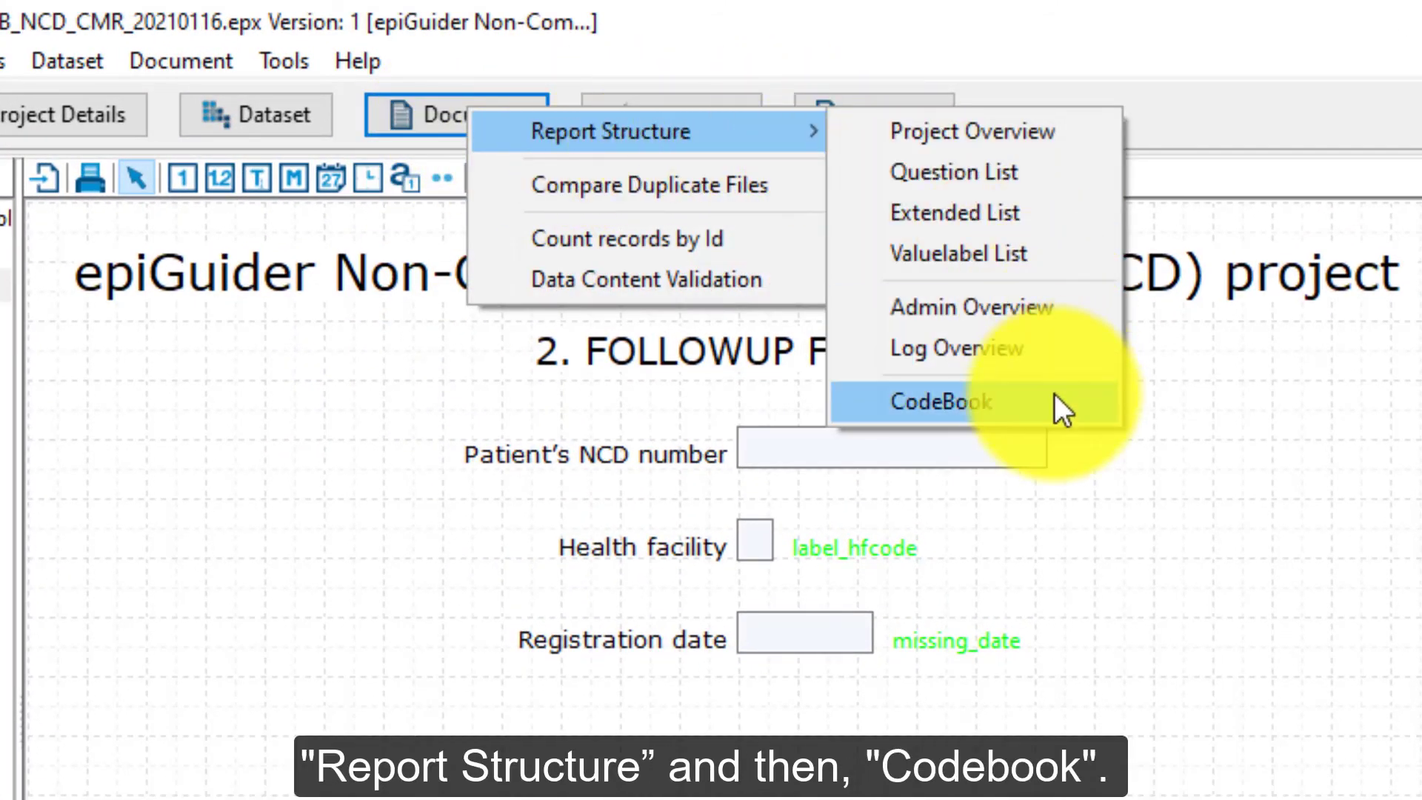
{"action": "left_click", "coordinate": [1025, 408]}
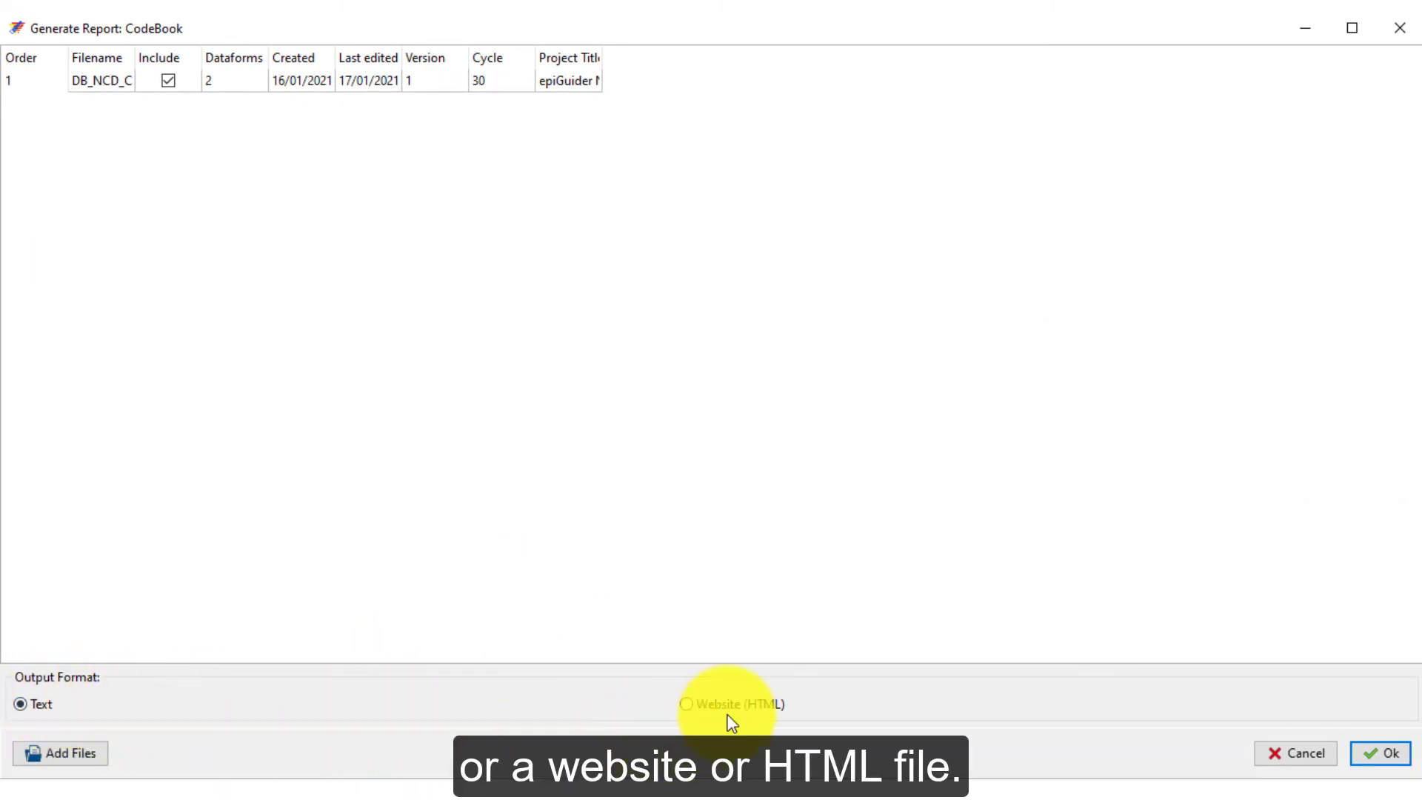
{"action": "left_click", "coordinate": [1377, 754]}
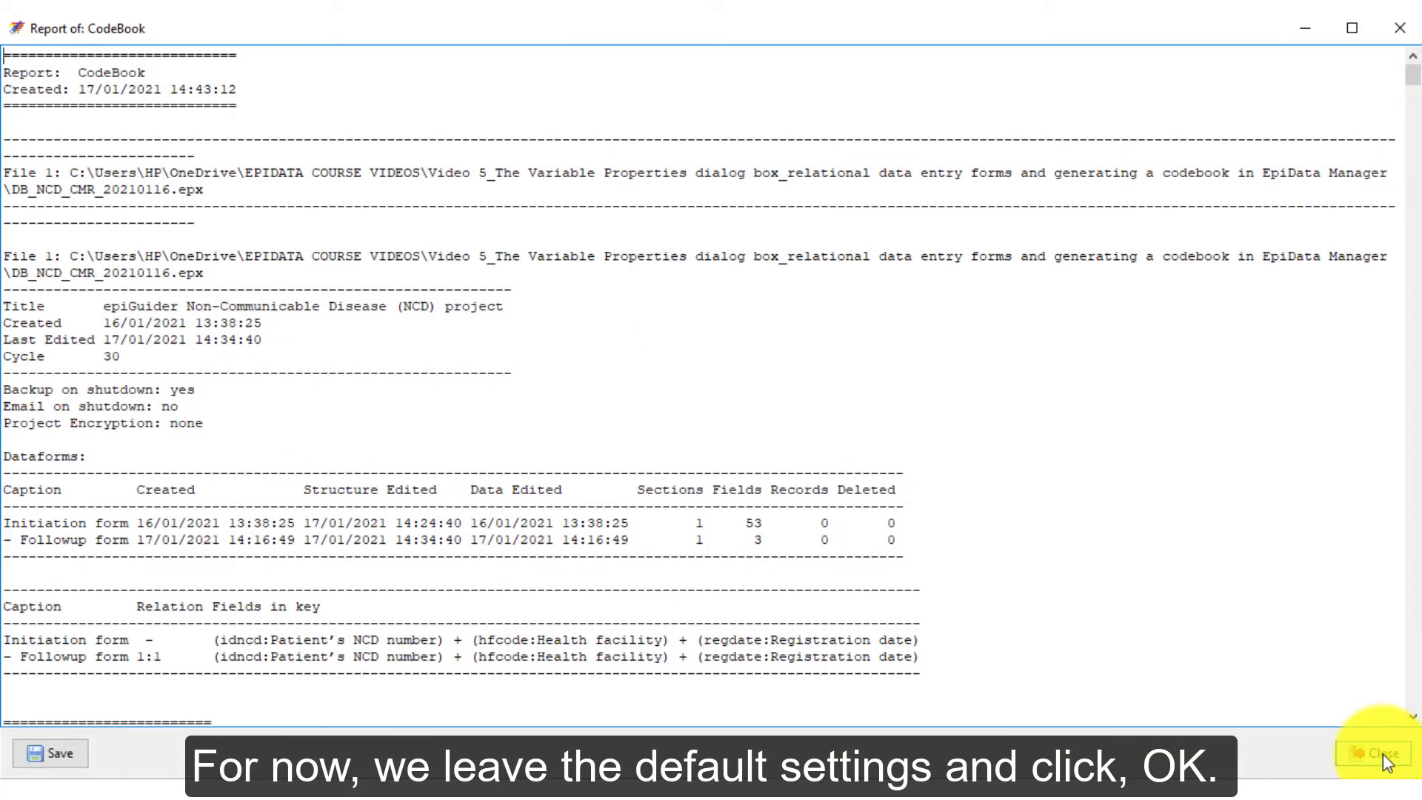
- Look through the generated codebook report, from the dataform and key field summary down through the Initiation form's variable list
{"action": "scroll", "coordinate": [911, 448], "scroll_direction": "down", "scroll_amount": 2}
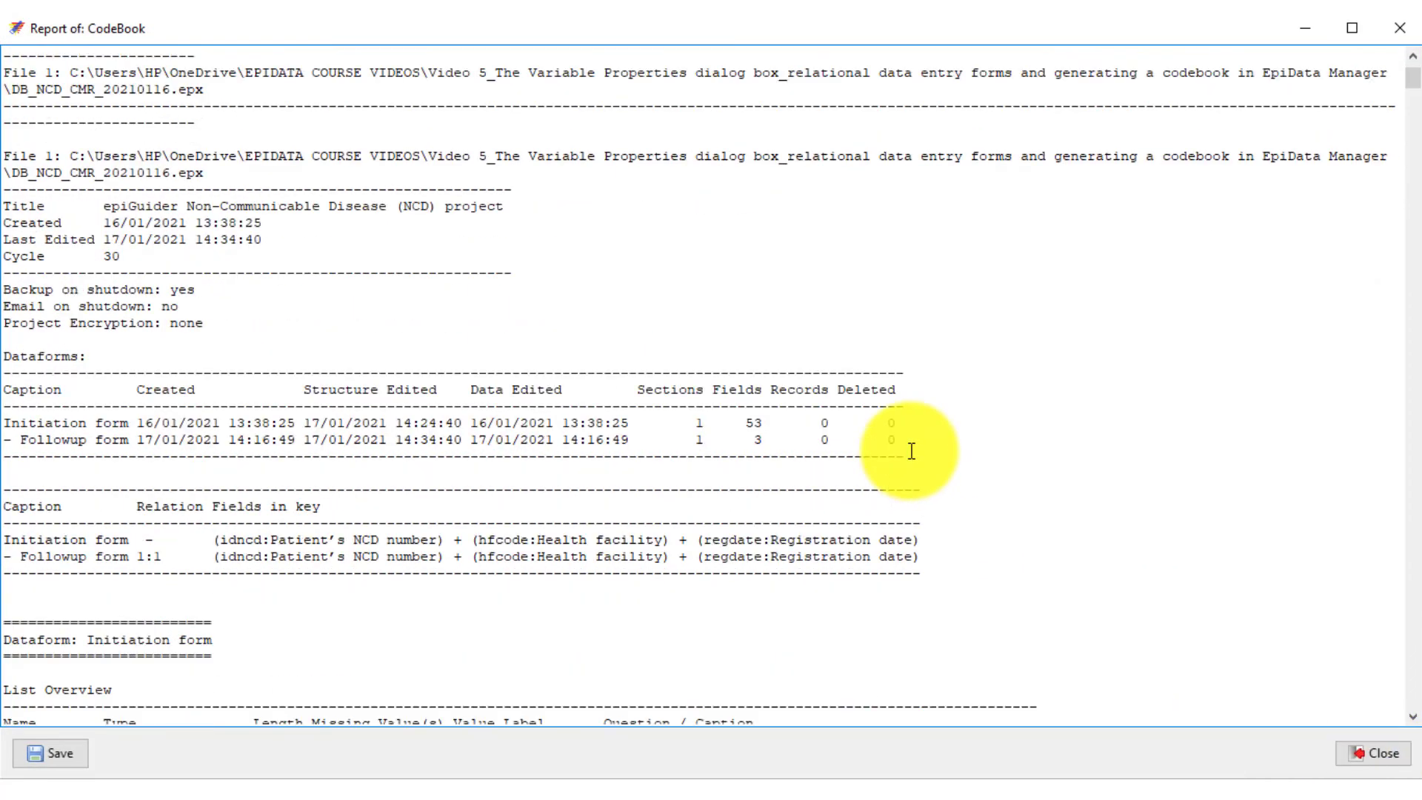
{"action": "scroll", "coordinate": [911, 450], "scroll_direction": "down", "scroll_amount": 8}
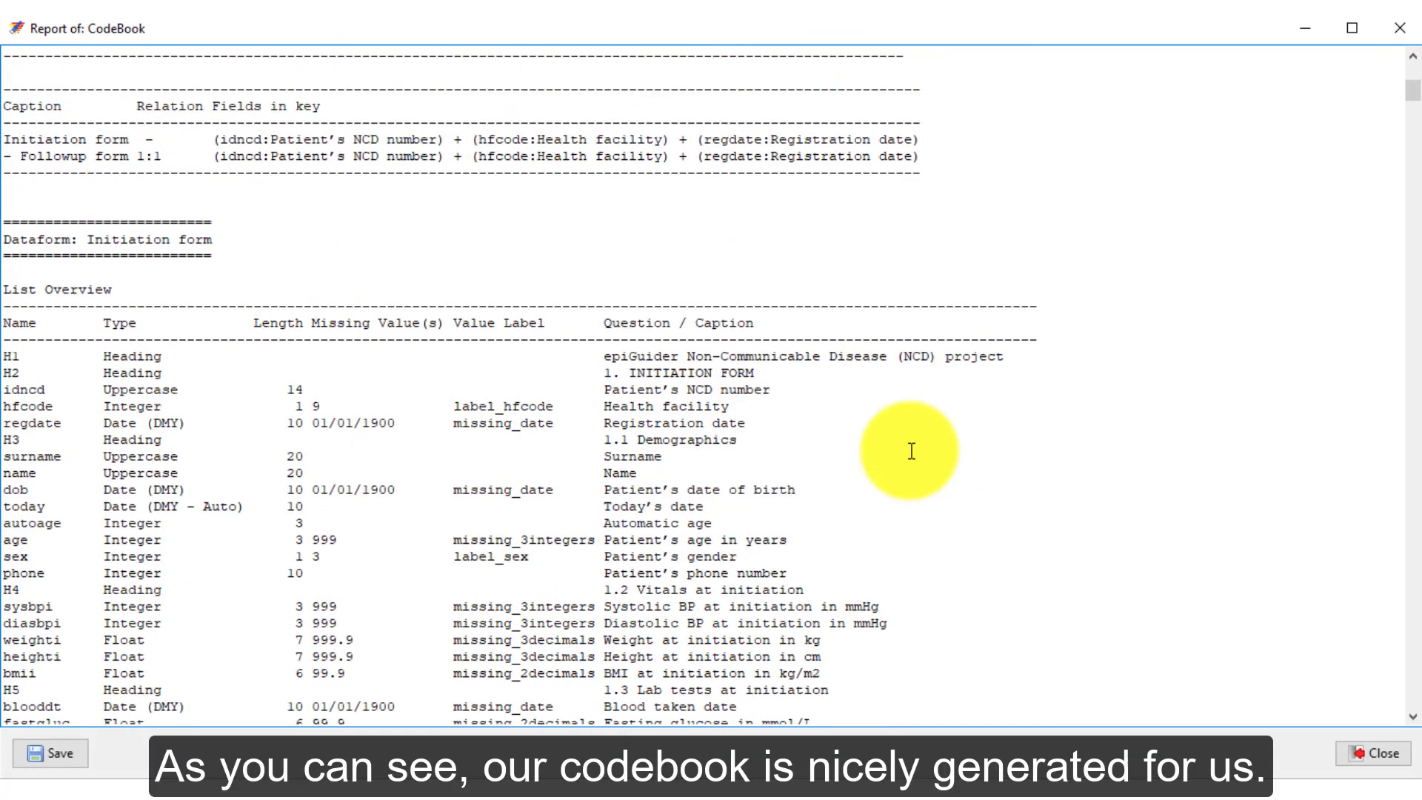
{"action": "scroll", "coordinate": [911, 450], "scroll_direction": "down", "scroll_amount": 11}
{"action": "scroll", "coordinate": [911, 450], "scroll_direction": "down", "scroll_amount": 11}
{"action": "scroll", "coordinate": [910, 451], "scroll_direction": "down", "scroll_amount": 5}
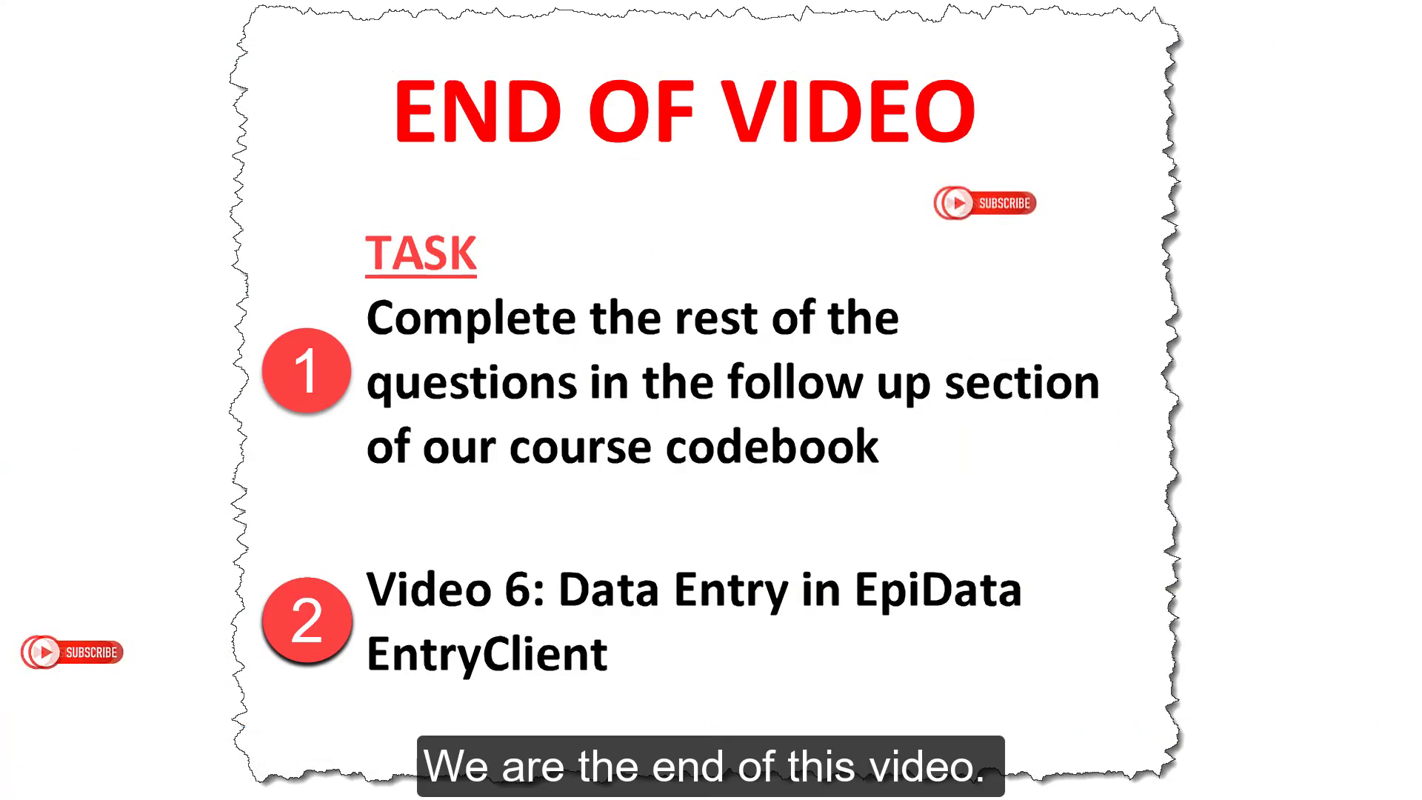